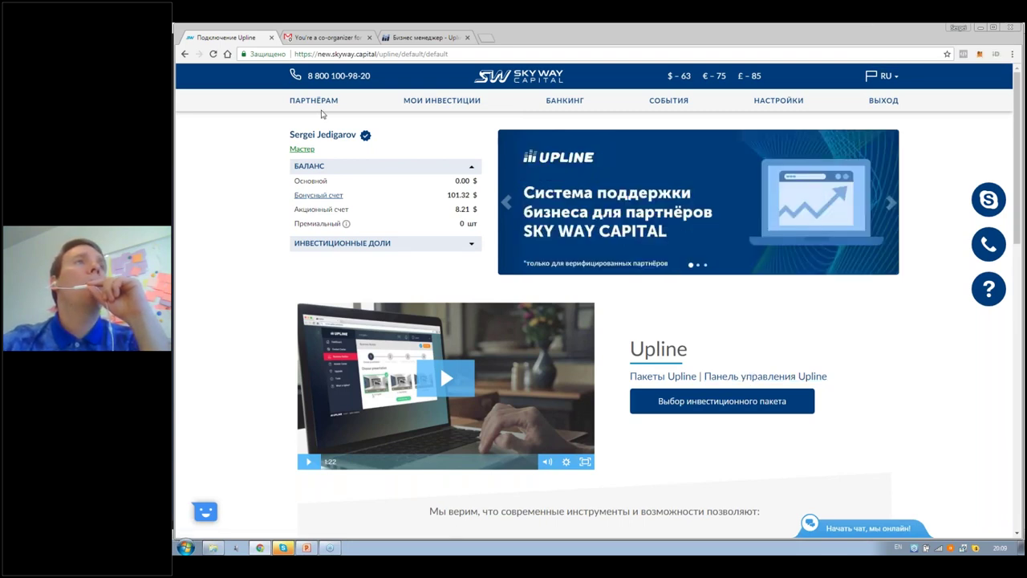
- Switch to the Upline business manager page and open the Команда section to view the downline and e-mail search
{"action": "mouse_move", "coordinate": [314, 100]}
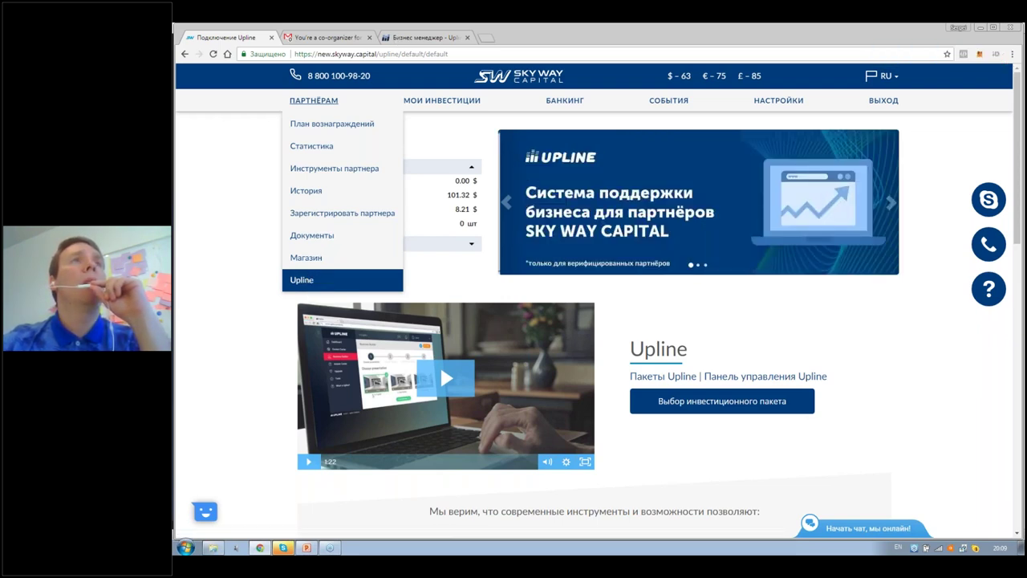
{"action": "left_click", "coordinate": [402, 38]}
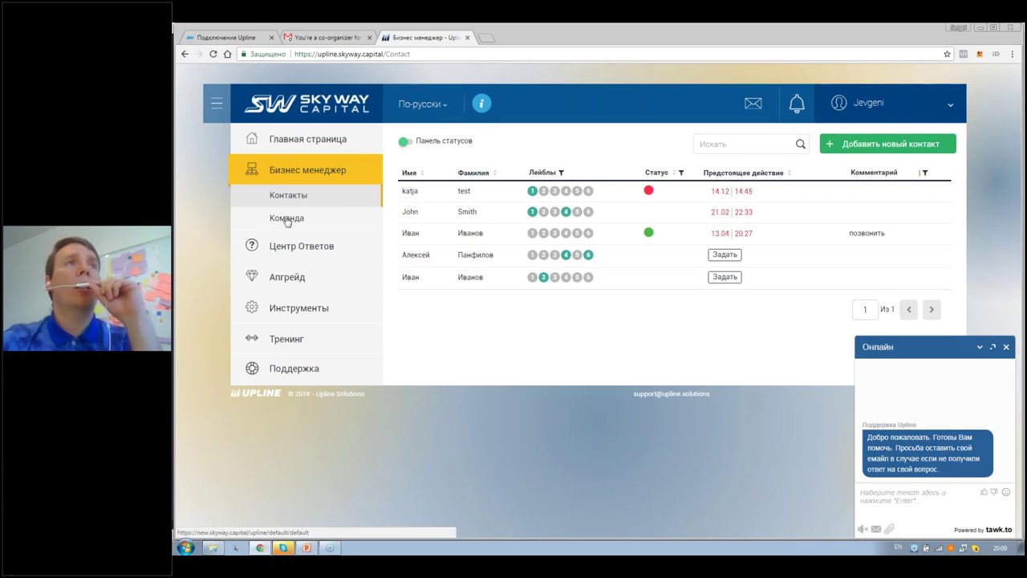
{"action": "left_click", "coordinate": [287, 219]}
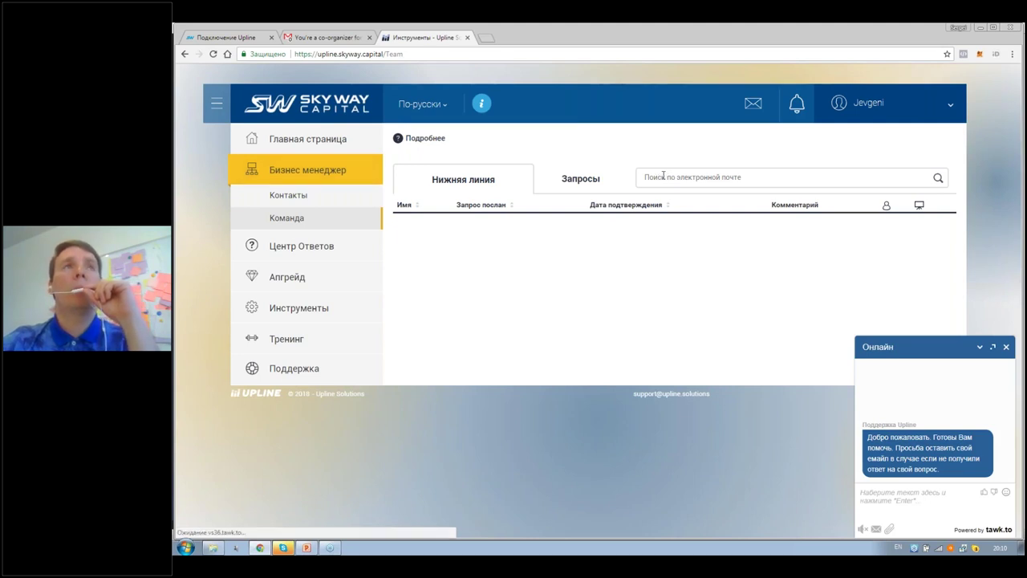
{"action": "left_click", "coordinate": [664, 176]}
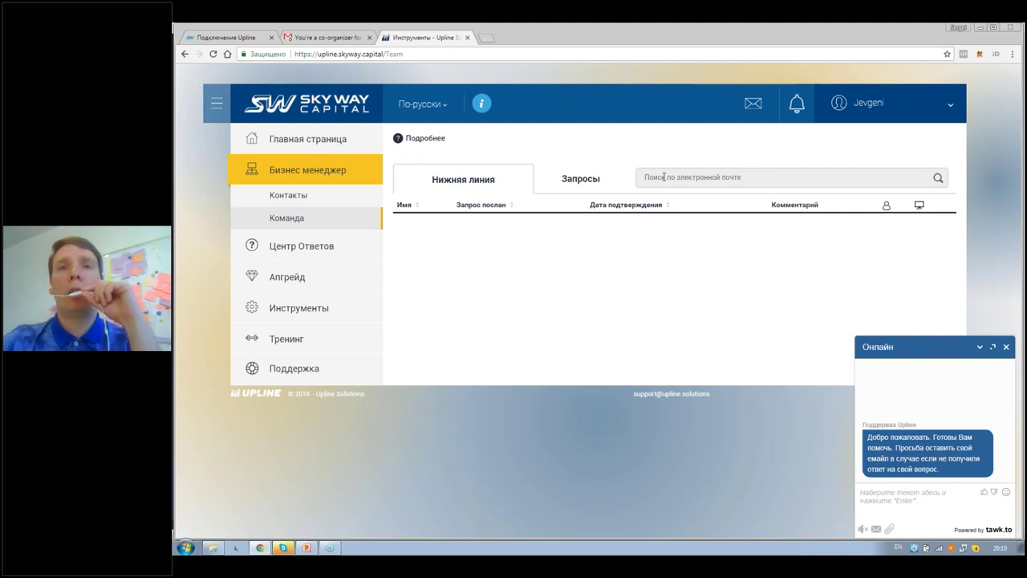
- Open the new-contact form in the Контакты section and look through its communication-language and e-mail fields
{"action": "left_click", "coordinate": [294, 197]}
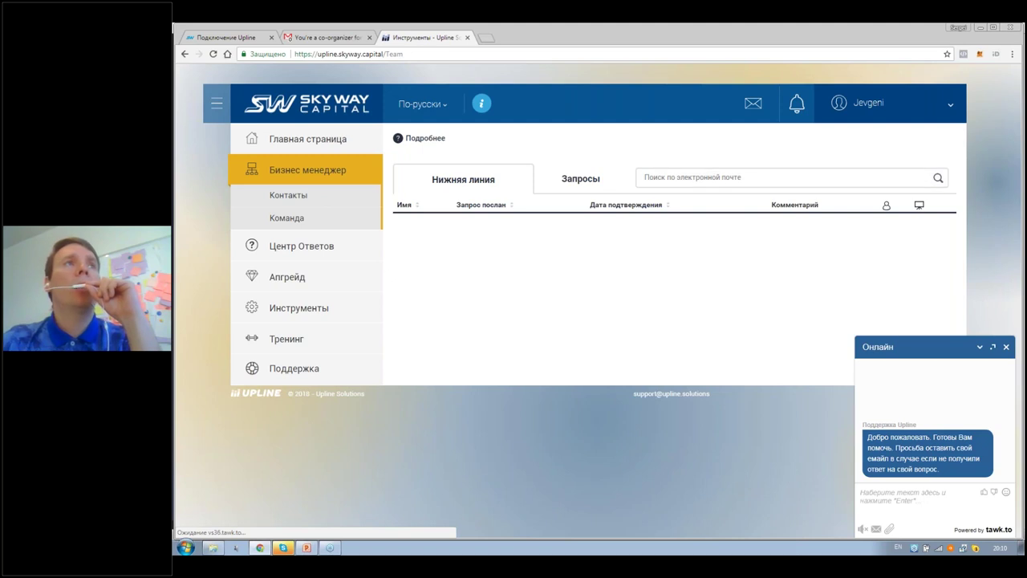
{"action": "left_click", "coordinate": [297, 197]}
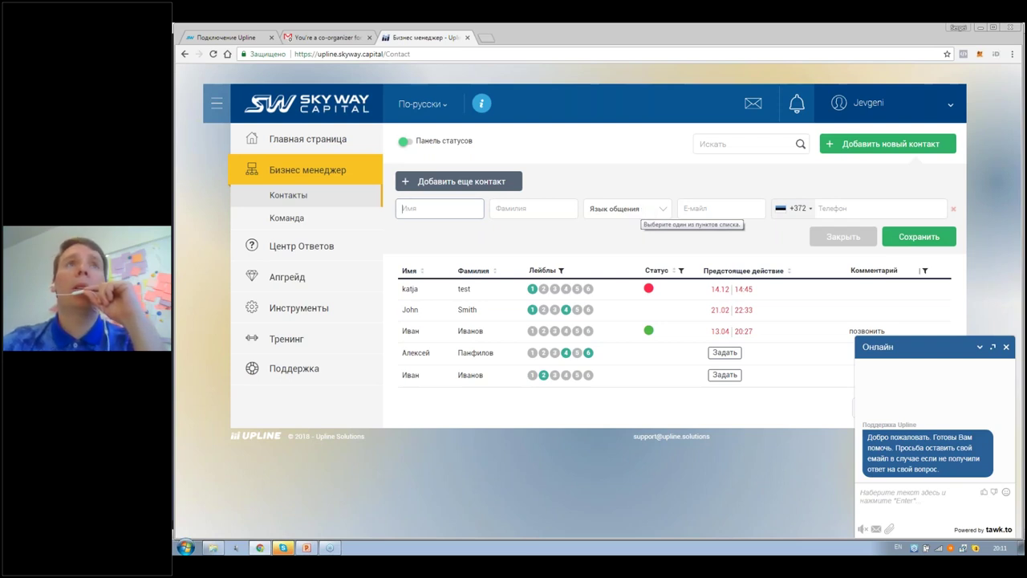
{"action": "left_click", "coordinate": [644, 210]}
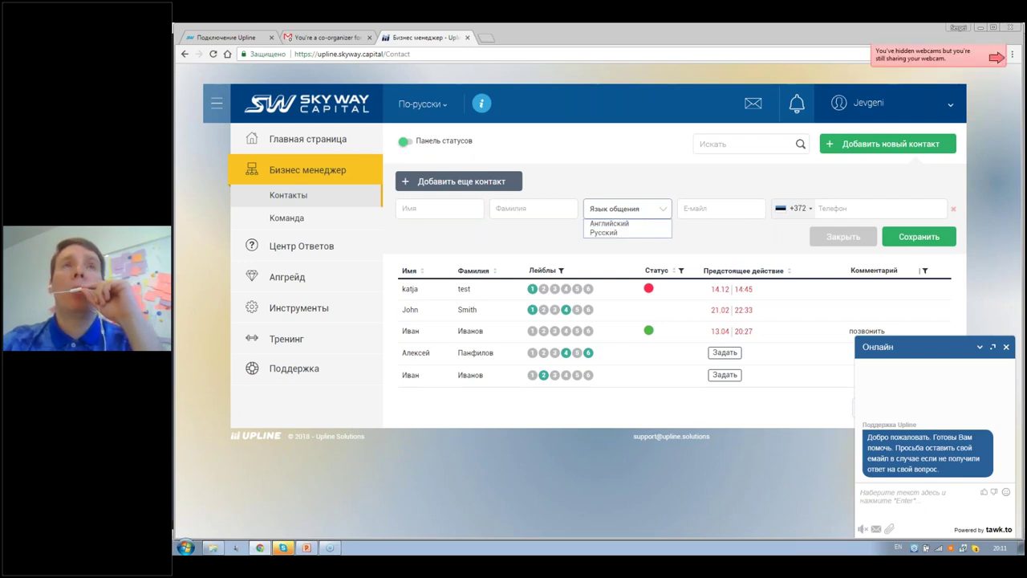
{"action": "left_click", "coordinate": [716, 207]}
{"action": "left_click", "coordinate": [716, 206]}
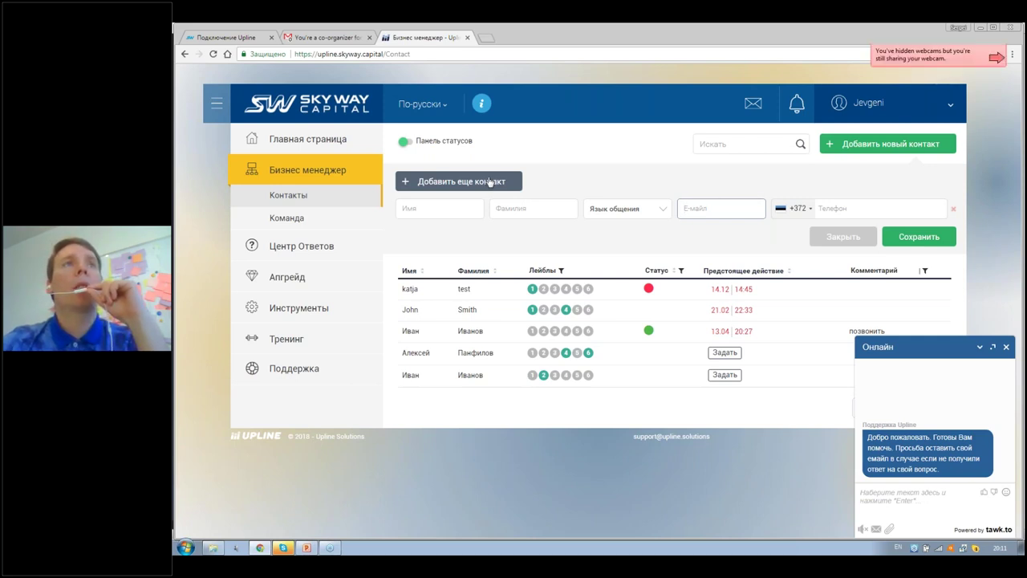
- Add four more blank contact rows to the new-contact form
{"action": "left_click", "coordinate": [488, 181]}
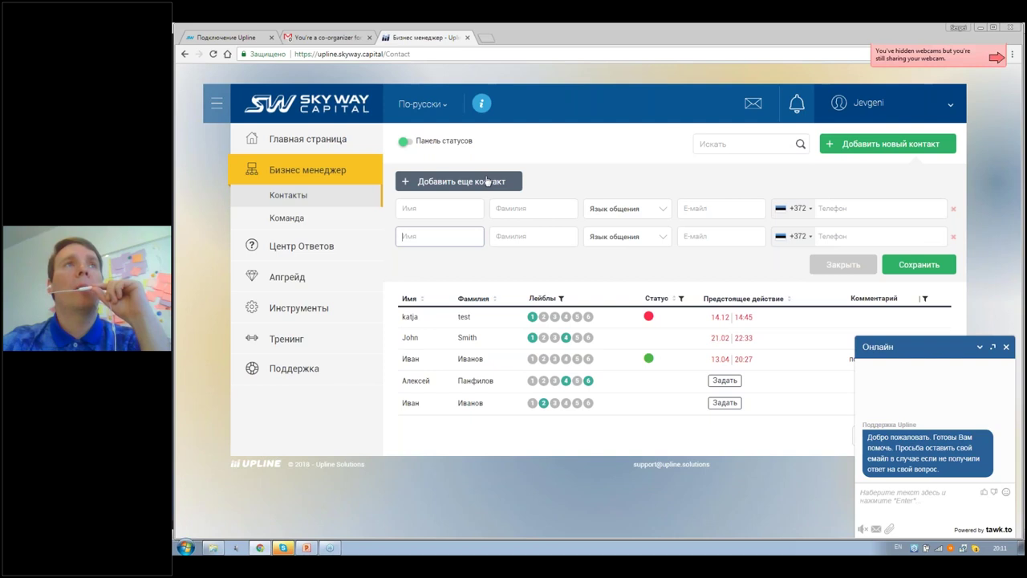
{"action": "left_click", "coordinate": [486, 181]}
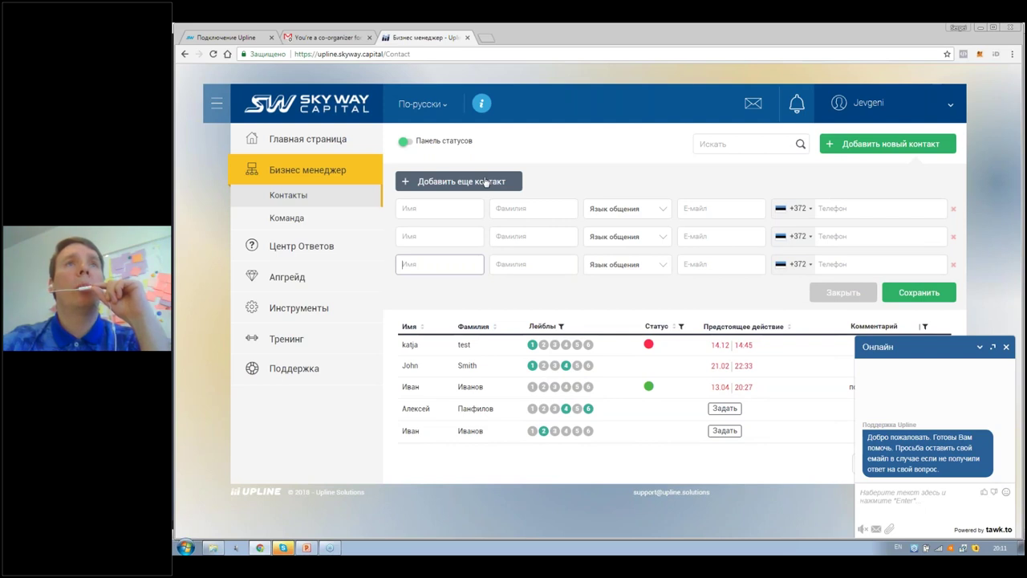
{"action": "left_click", "coordinate": [486, 181]}
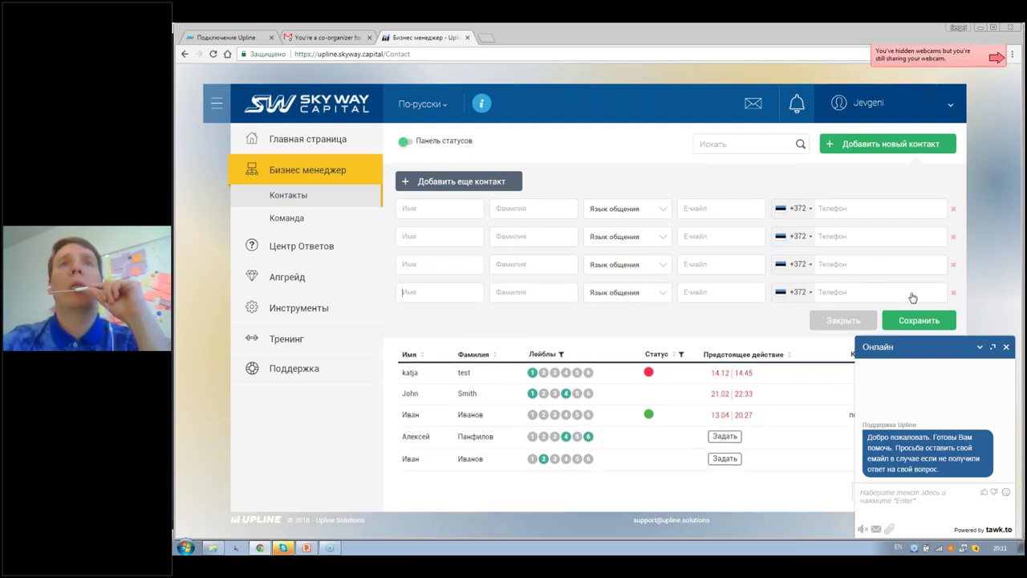
{"action": "left_click", "coordinate": [402, 292]}
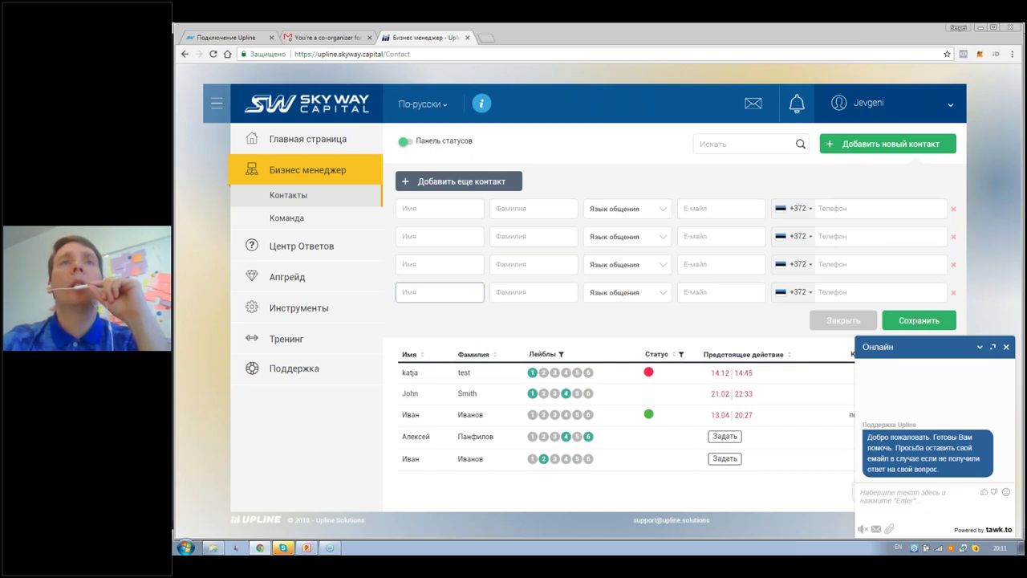
{"action": "key", "text": "Return"}
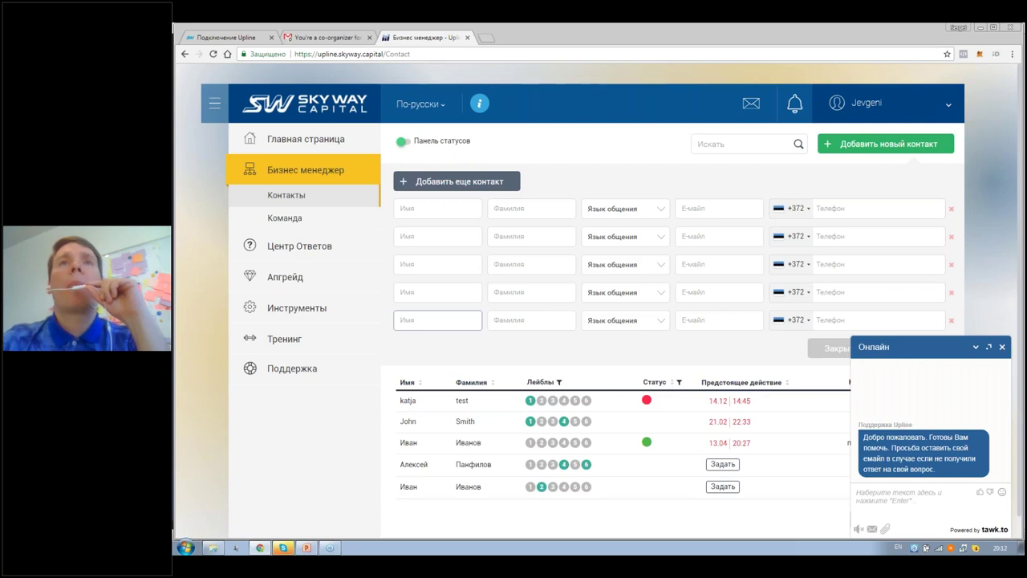
- Close the online support chat window and remove all blank contact rows from the new-contact form
{"action": "scroll", "coordinate": [1002, 317], "scroll_direction": "down", "scroll_amount": 1}
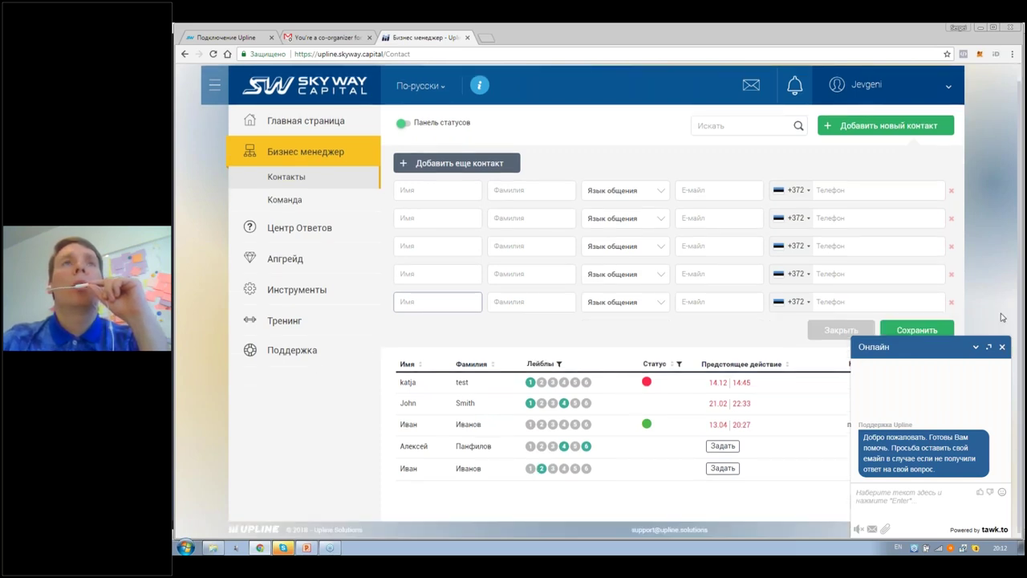
{"action": "left_click", "coordinate": [1002, 347]}
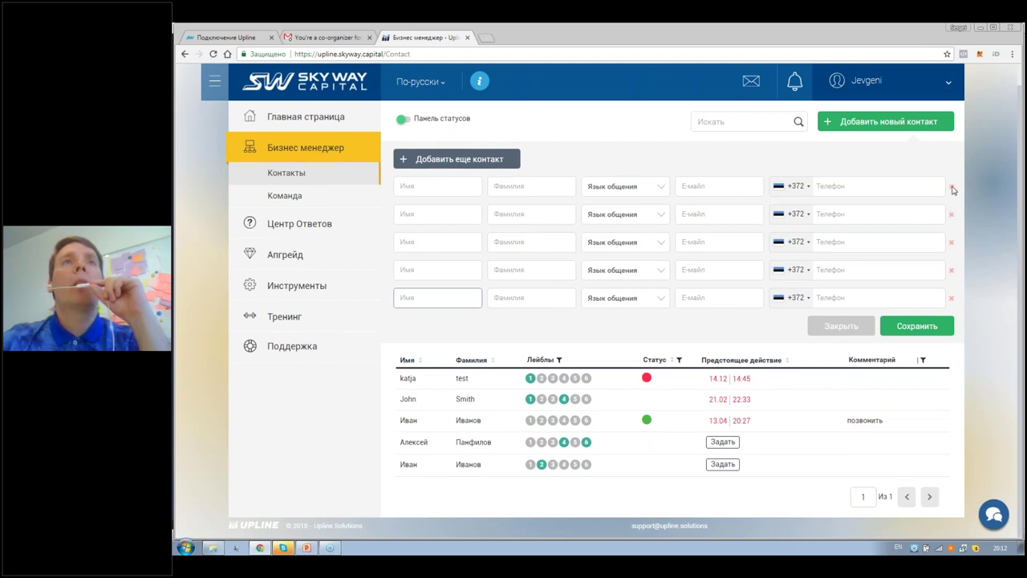
{"action": "left_click", "coordinate": [952, 189]}
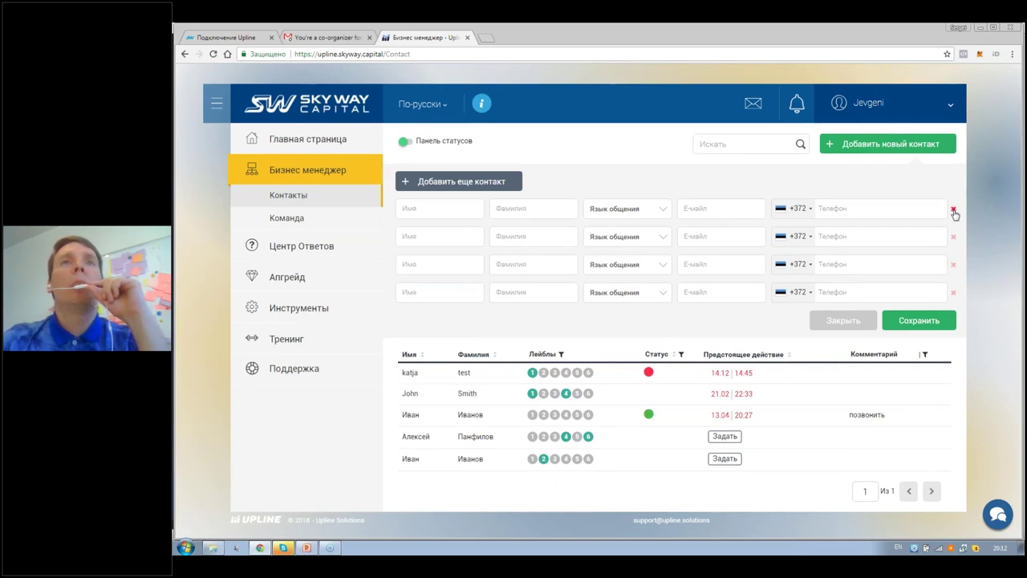
{"action": "left_click", "coordinate": [953, 210]}
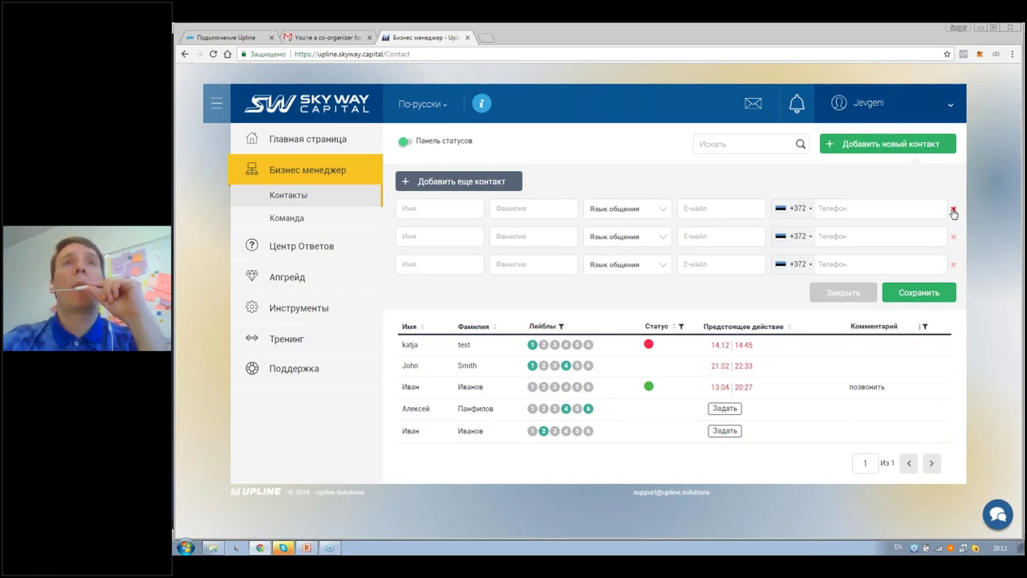
{"action": "left_click", "coordinate": [953, 210]}
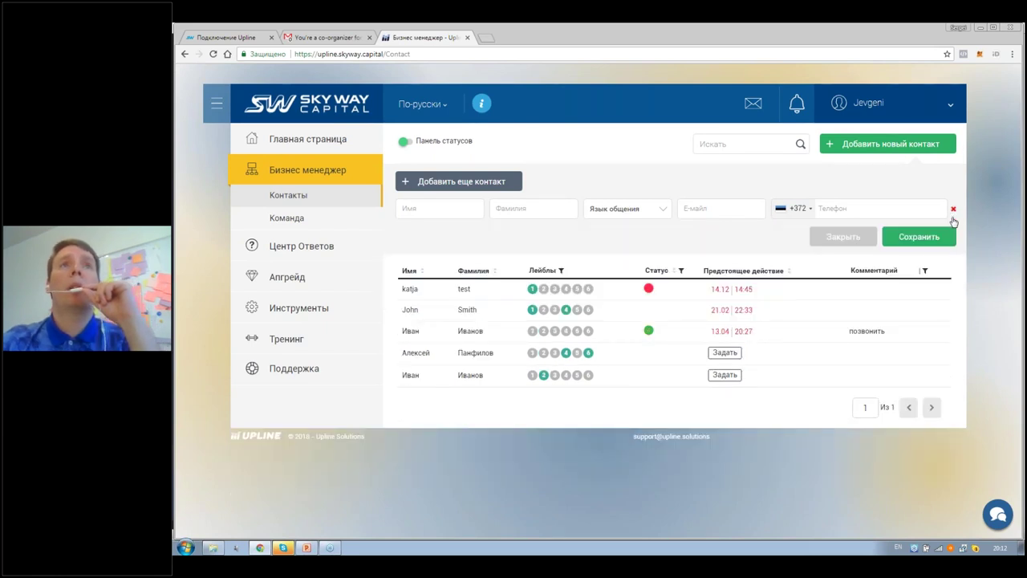
{"action": "left_click", "coordinate": [953, 211]}
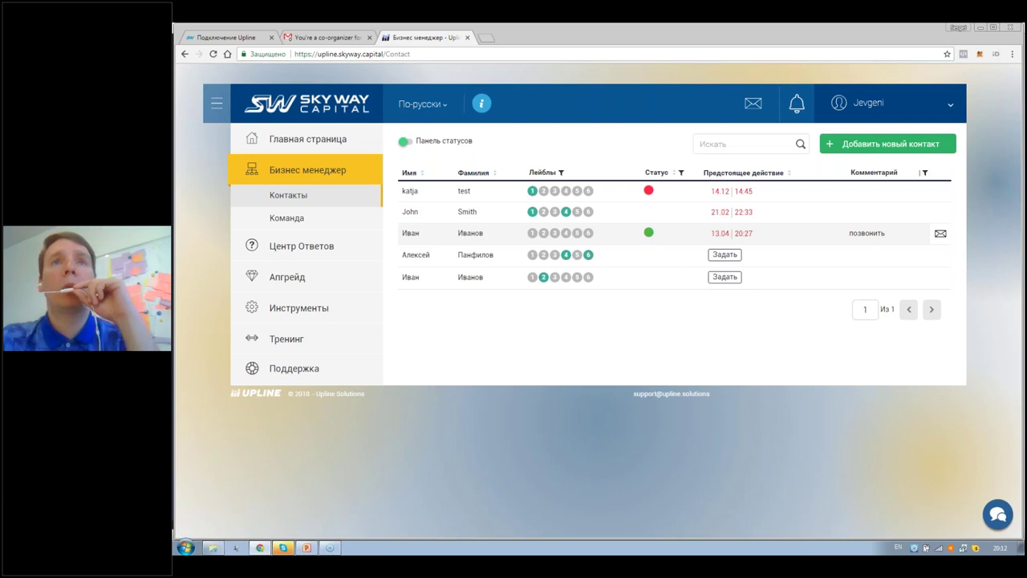
- Open the card of the contact with the comment "позвонить" and start a message for sending a presentation
{"action": "left_click", "coordinate": [471, 233]}
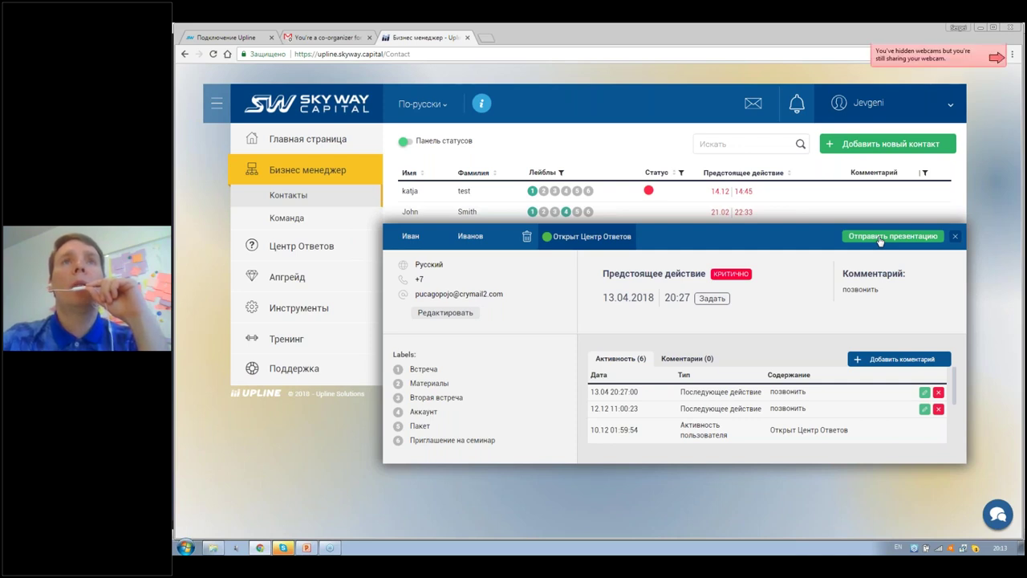
{"action": "left_click", "coordinate": [880, 238]}
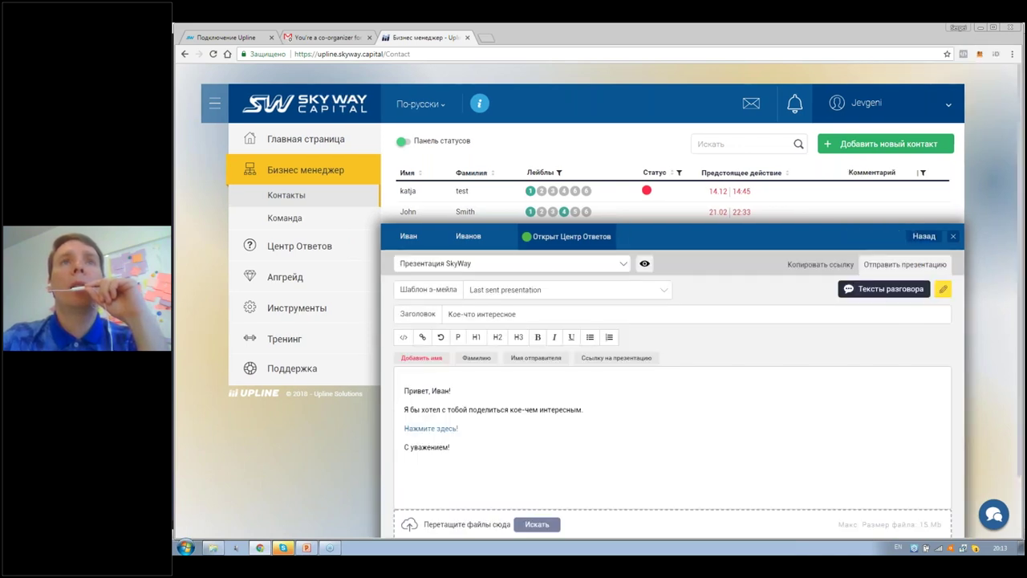
- Open the call scripts (Тексты разговора) and display the Russian script "Образец звонка 2"
{"action": "left_click", "coordinate": [872, 291]}
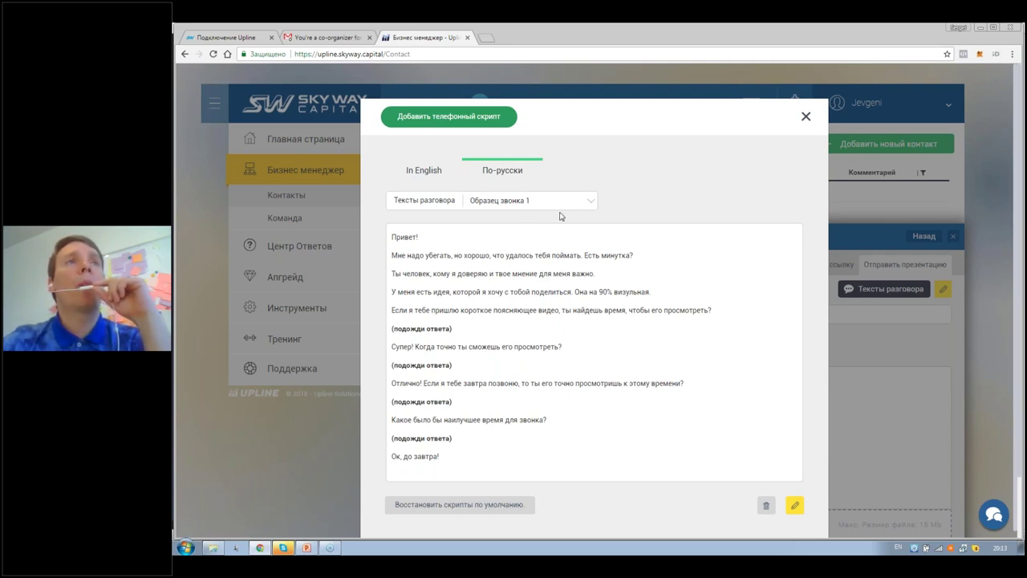
{"action": "left_click", "coordinate": [534, 217]}
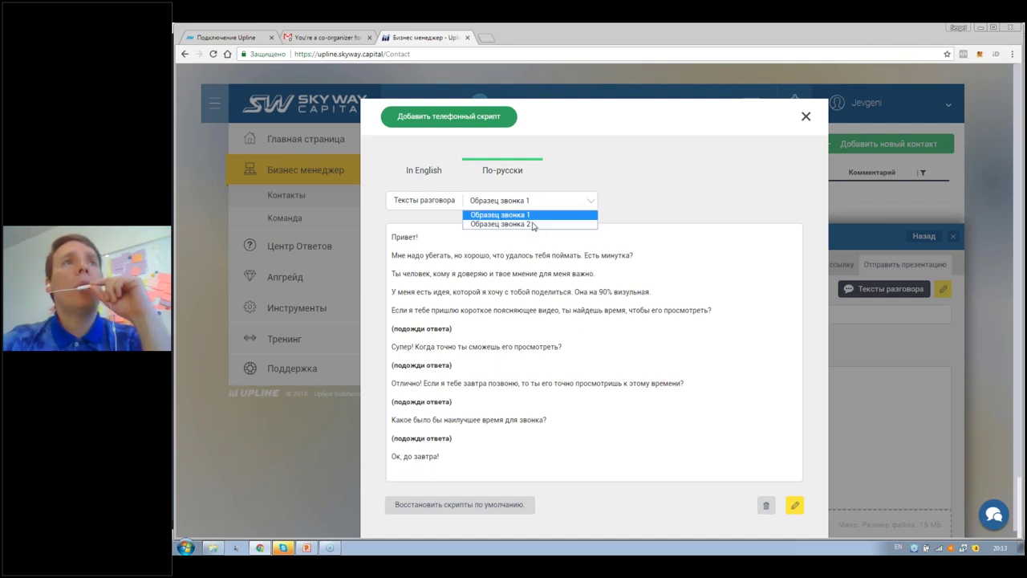
{"action": "left_click", "coordinate": [513, 224]}
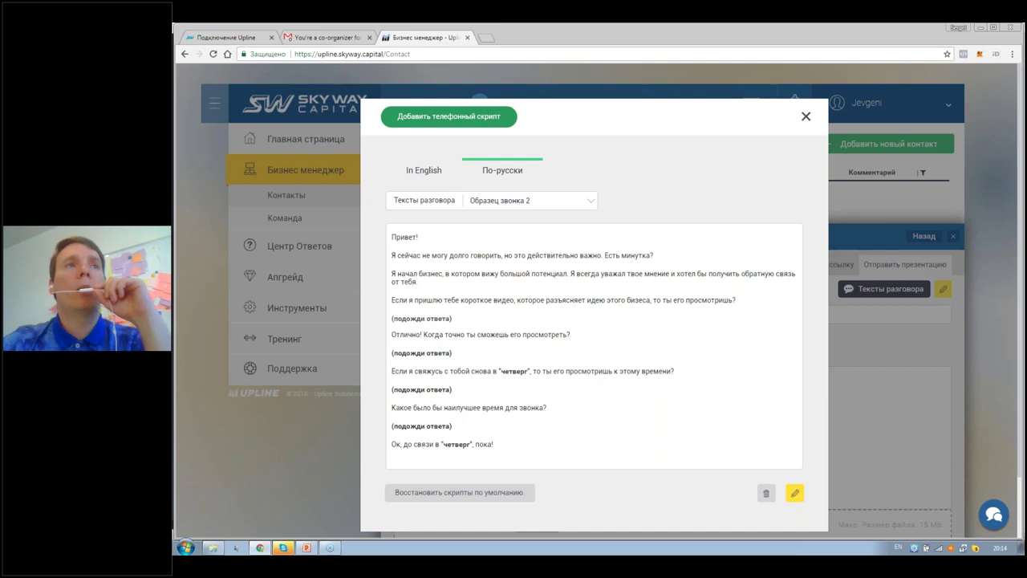
- Open the "Образец звонка 2" script in edit mode, examine its text and save options, and close the scripts without saving
{"action": "left_click", "coordinate": [796, 493]}
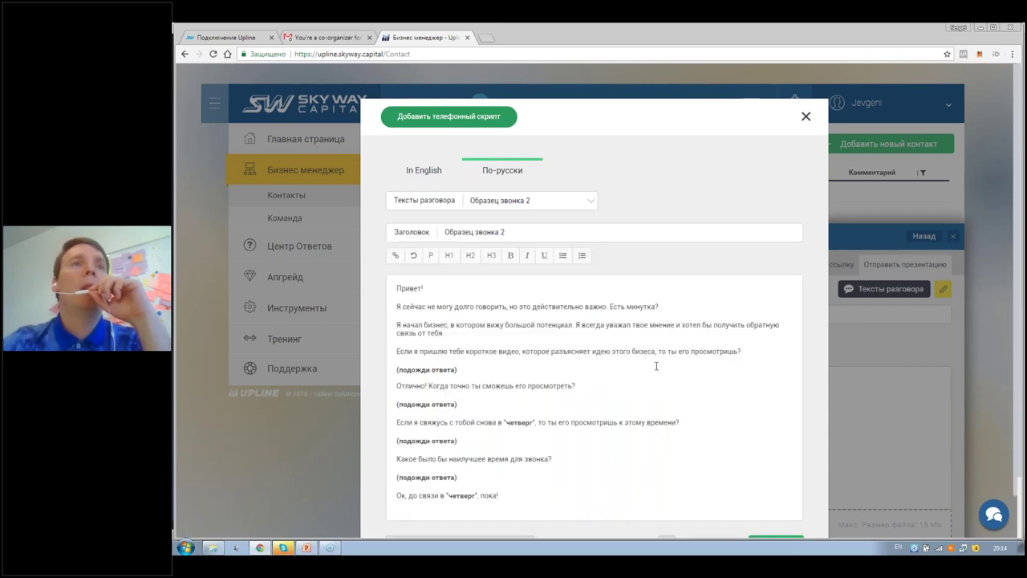
{"action": "left_click", "coordinate": [533, 404], "text": "shift"}
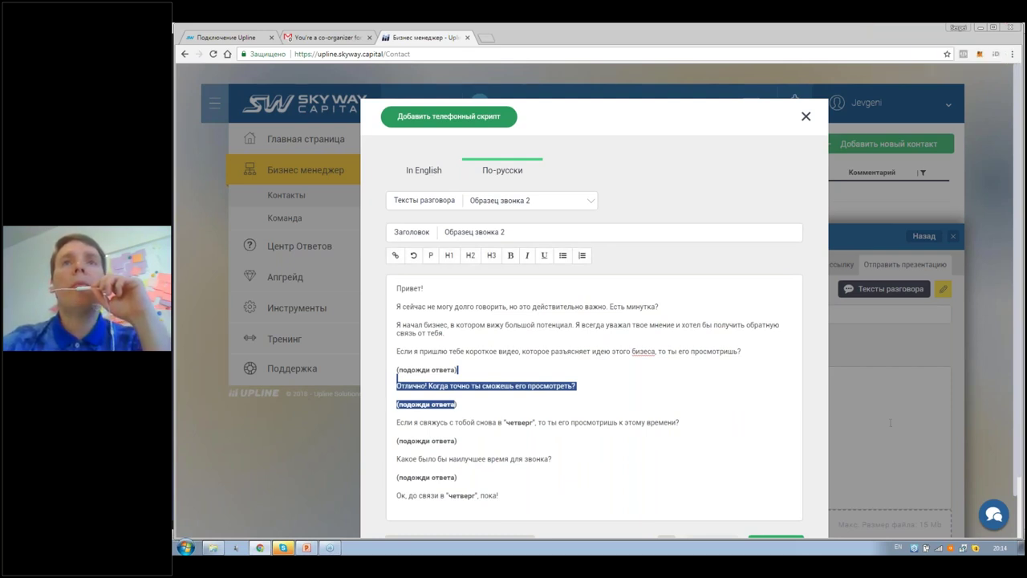
{"action": "scroll", "coordinate": [890, 423], "scroll_direction": "down", "scroll_amount": 1}
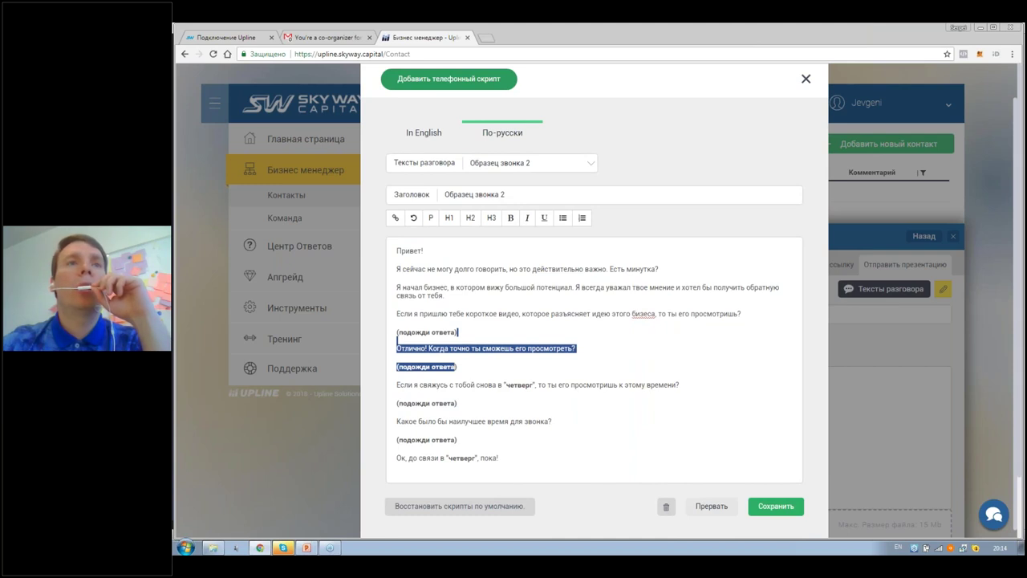
{"action": "scroll", "coordinate": [1013, 410], "scroll_direction": "down", "scroll_amount": 1}
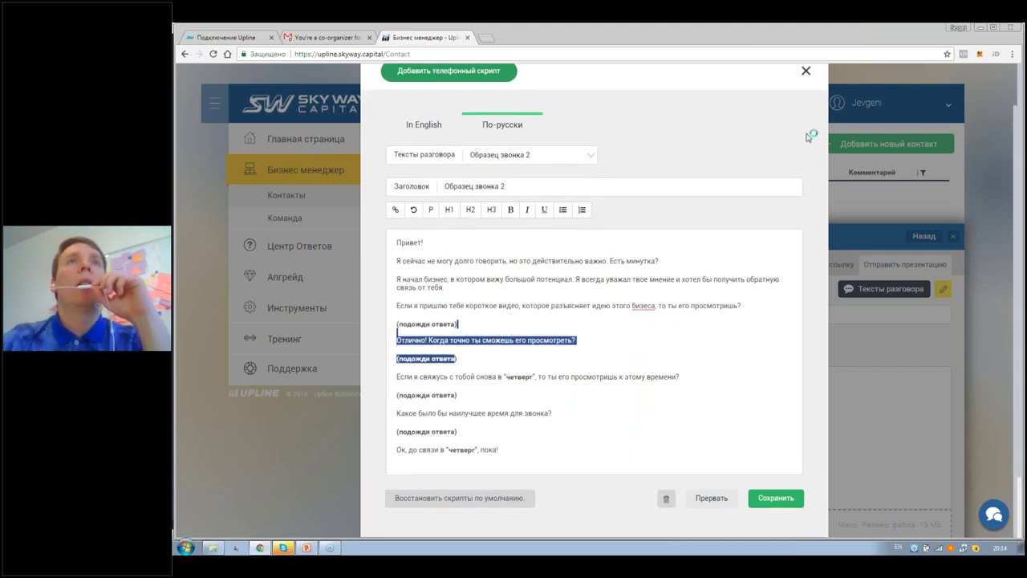
{"action": "scroll", "coordinate": [808, 136], "scroll_direction": "down", "scroll_amount": 1}
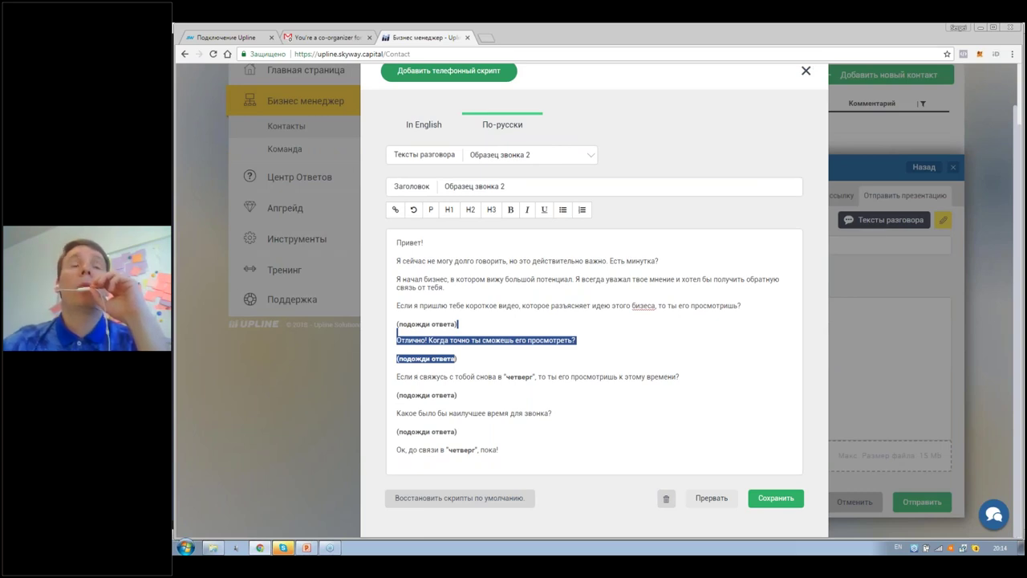
{"action": "left_click", "coordinate": [805, 71]}
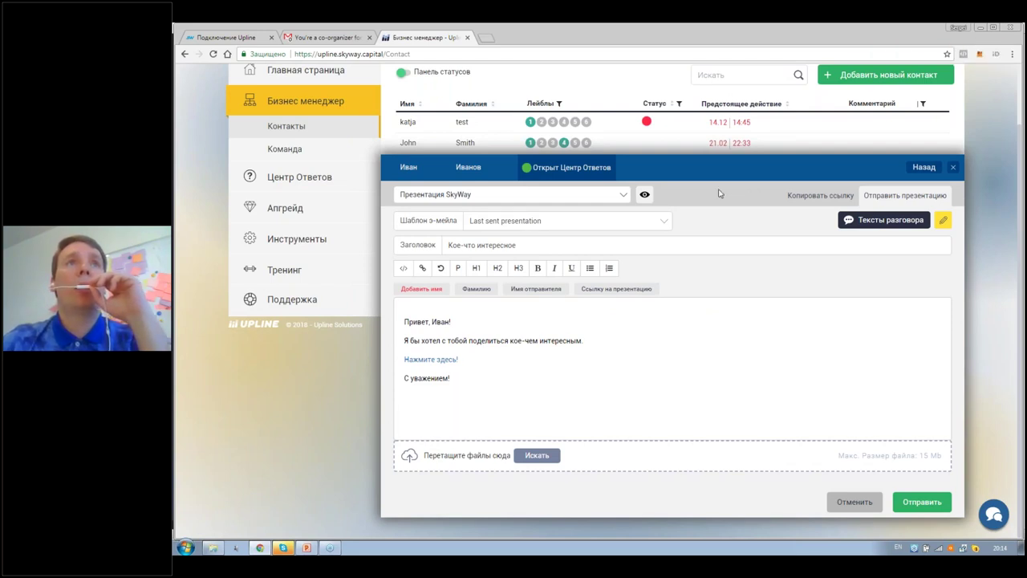
- Check the list of available presentations, open the preview of "Презентация SkyWay", and close it
{"action": "left_click", "coordinate": [616, 196]}
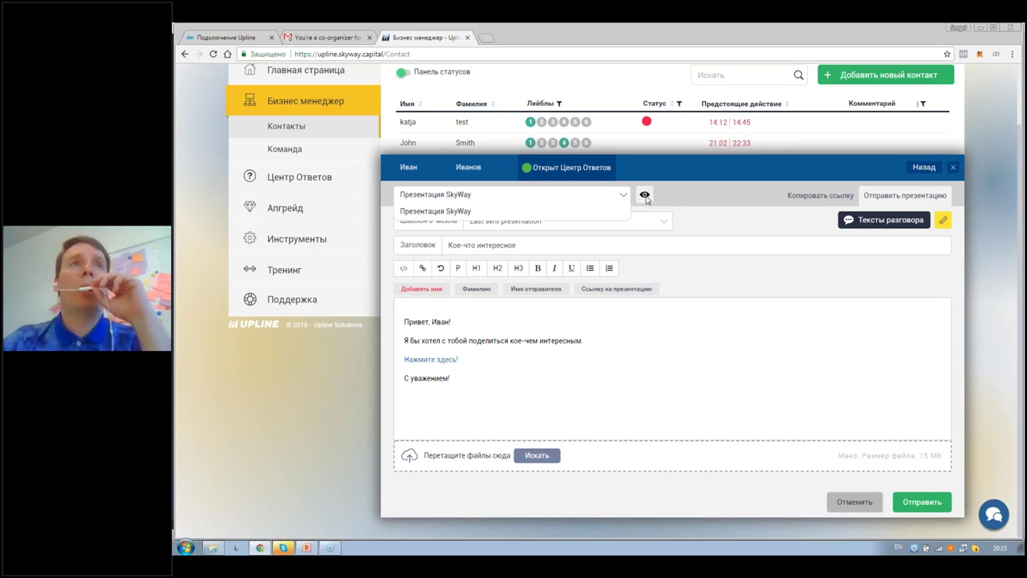
{"action": "left_click", "coordinate": [645, 195]}
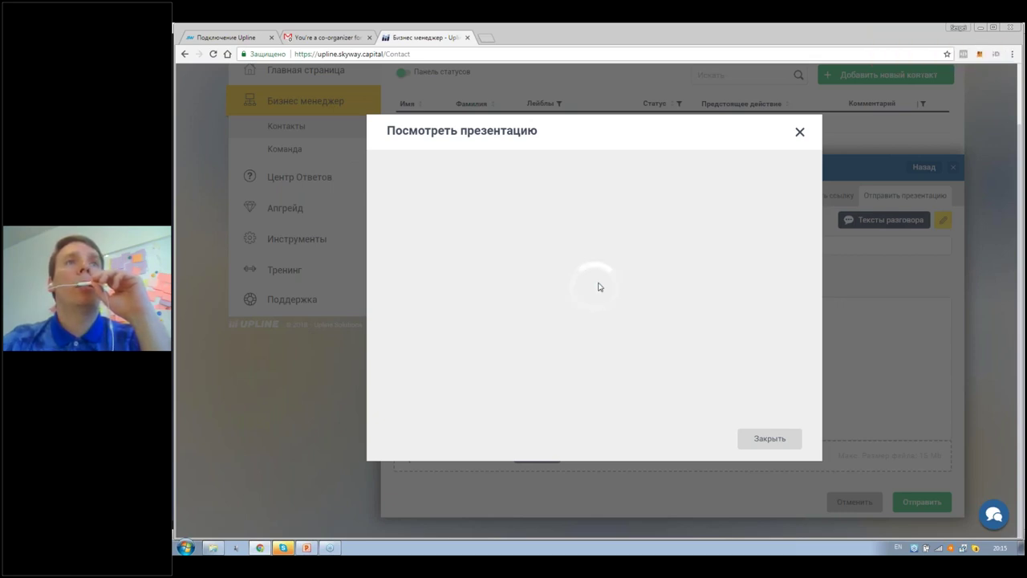
{"action": "left_click", "coordinate": [799, 133]}
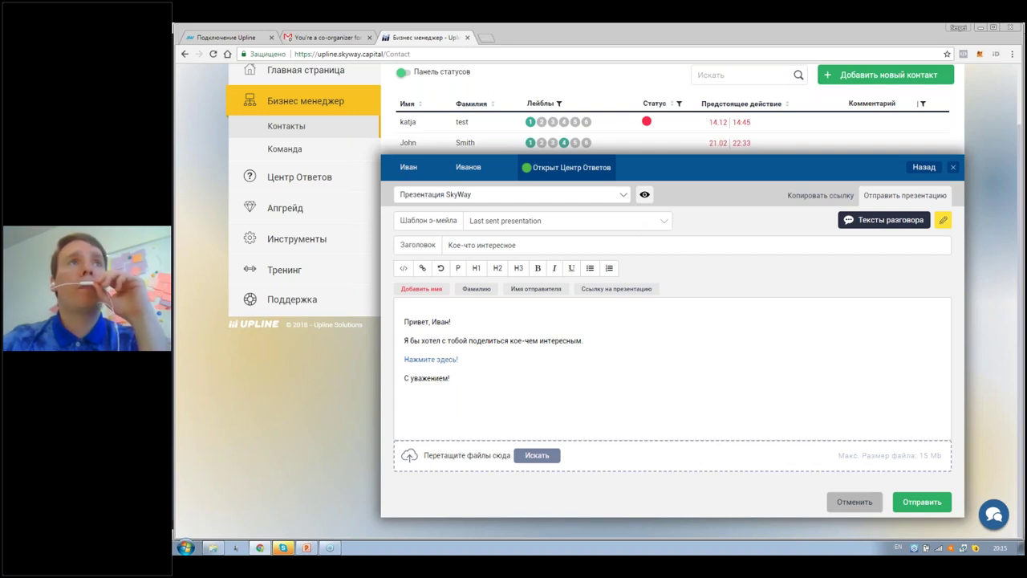
- Review the available e-mail templates for the presentation message, leaving "Last sent presentation" selected
{"action": "left_click", "coordinate": [505, 221]}
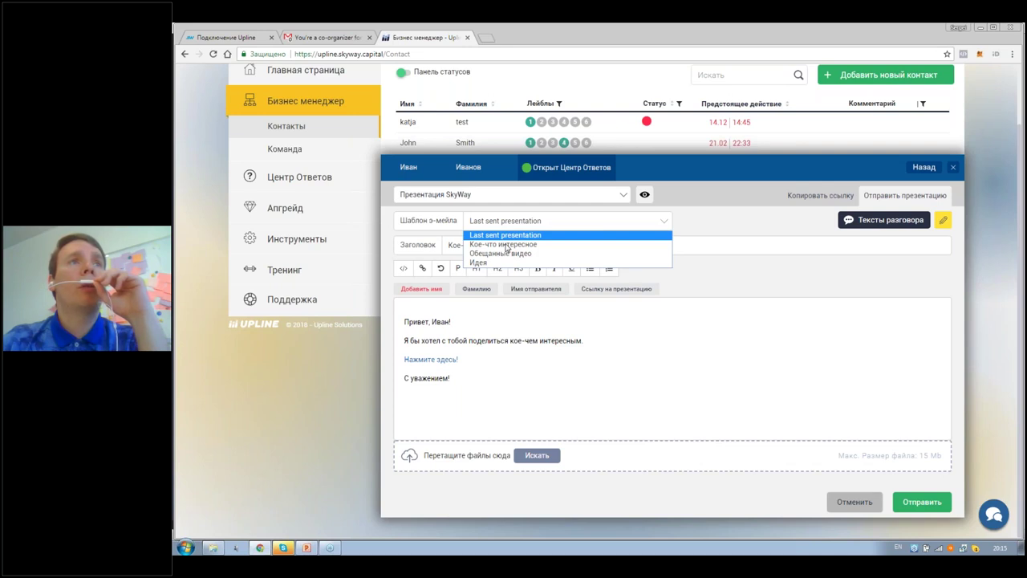
{"action": "left_click", "coordinate": [509, 328]}
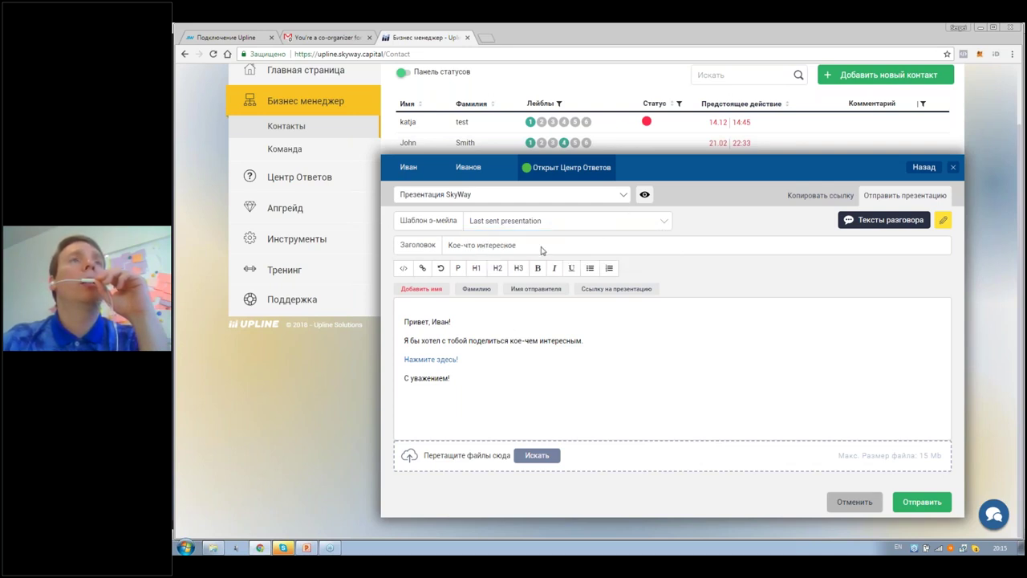
- Check the e-mail template list with "Кое-что интересное" selected, show the presentation's copy-link option, and close the contact's panel
{"action": "left_click", "coordinate": [526, 222]}
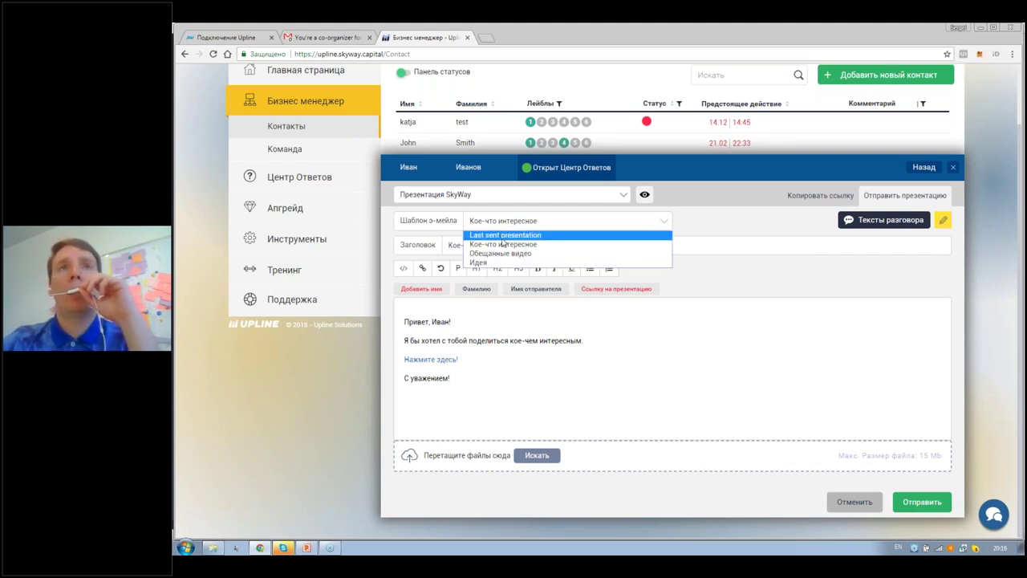
{"action": "left_click", "coordinate": [546, 229]}
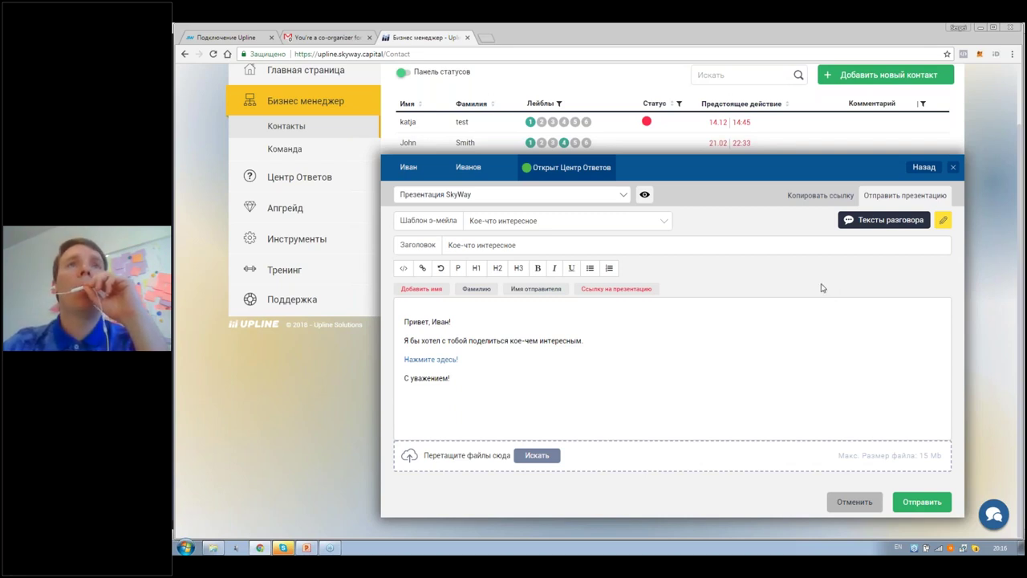
{"action": "left_click", "coordinate": [802, 198]}
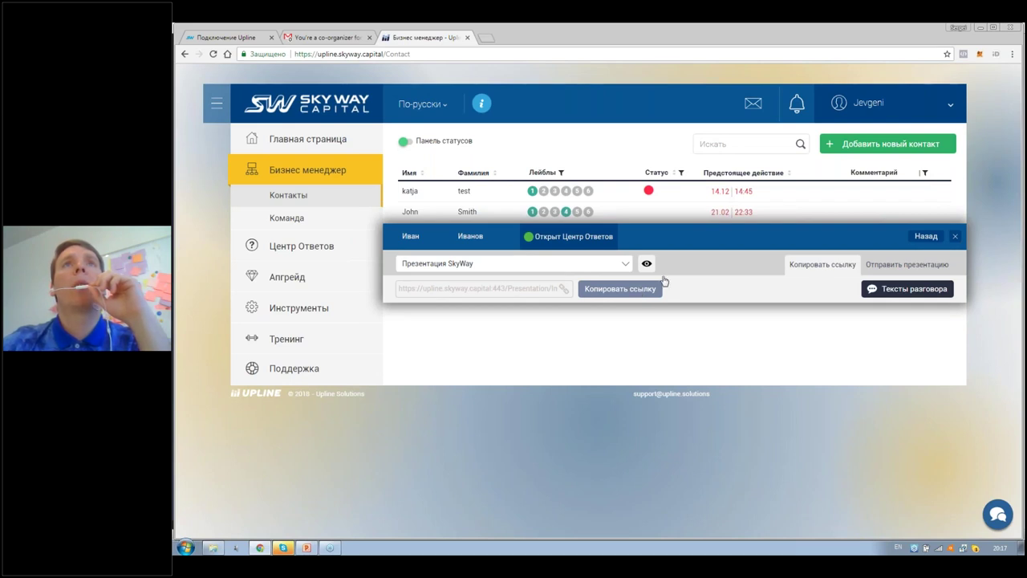
{"action": "left_click", "coordinate": [954, 236]}
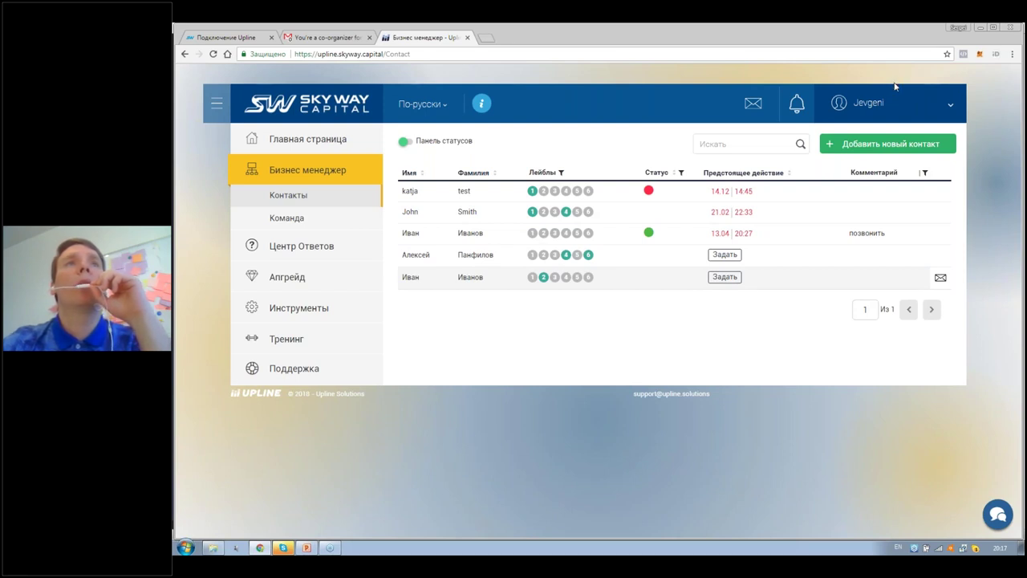
- Open the card of the green-status contact with the comment "позвонить" and examine its activity history
{"action": "left_click", "coordinate": [450, 242]}
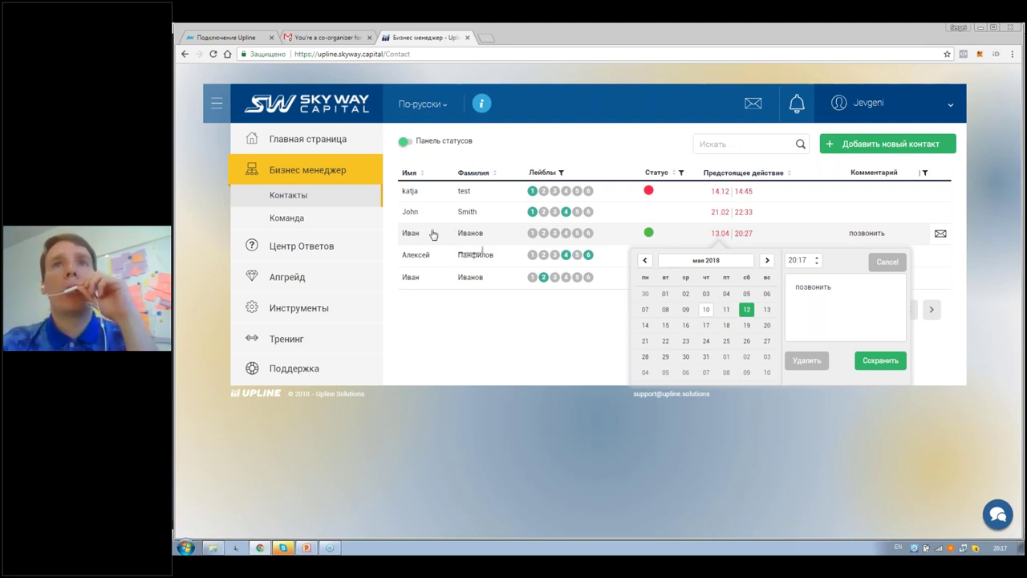
{"action": "left_click", "coordinate": [481, 251]}
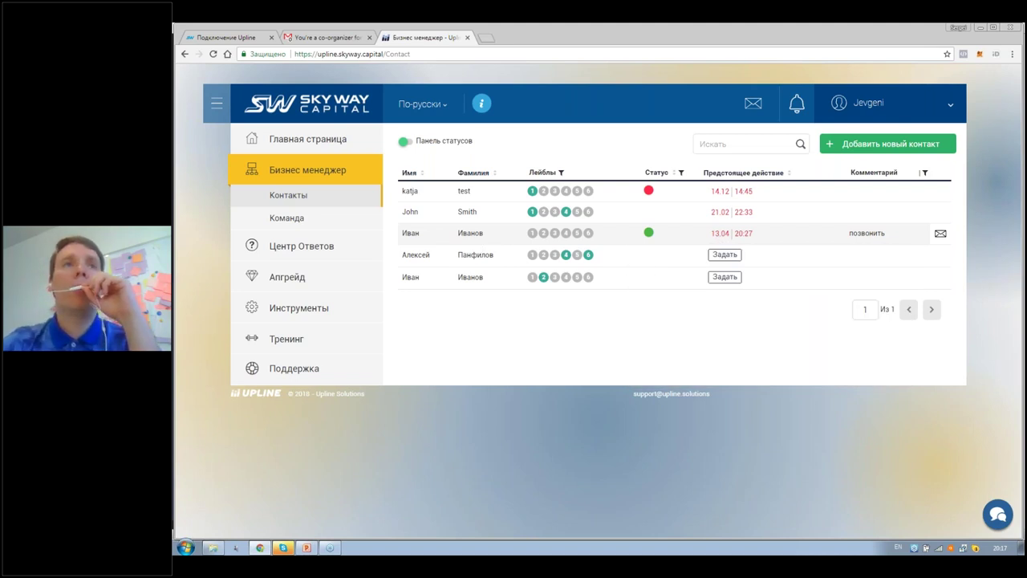
{"action": "left_click", "coordinate": [433, 233]}
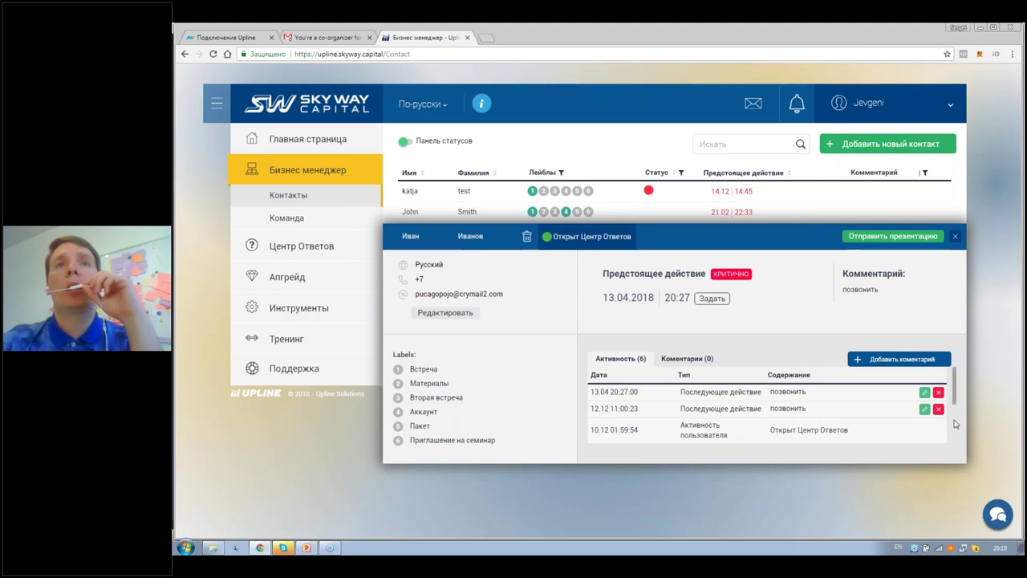
{"action": "scroll", "coordinate": [954, 424], "scroll_direction": "down", "scroll_amount": 1}
{"action": "scroll", "coordinate": [955, 451], "scroll_direction": "down", "scroll_amount": 1}
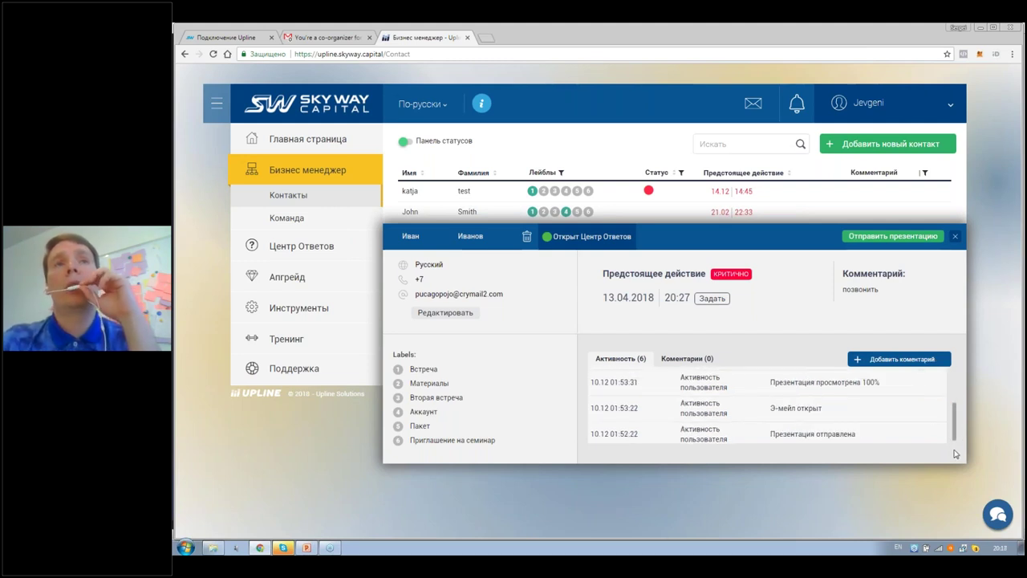
{"action": "scroll", "coordinate": [954, 452], "scroll_direction": "down", "scroll_amount": 1}
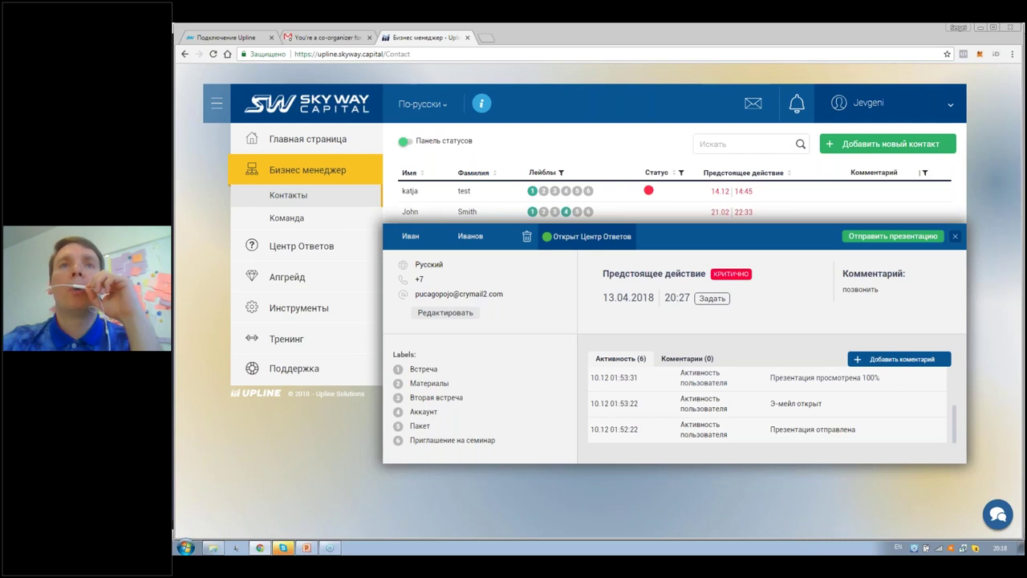
{"action": "left_click_drag", "start_coordinate": [954, 405], "coordinate": [954, 374]}
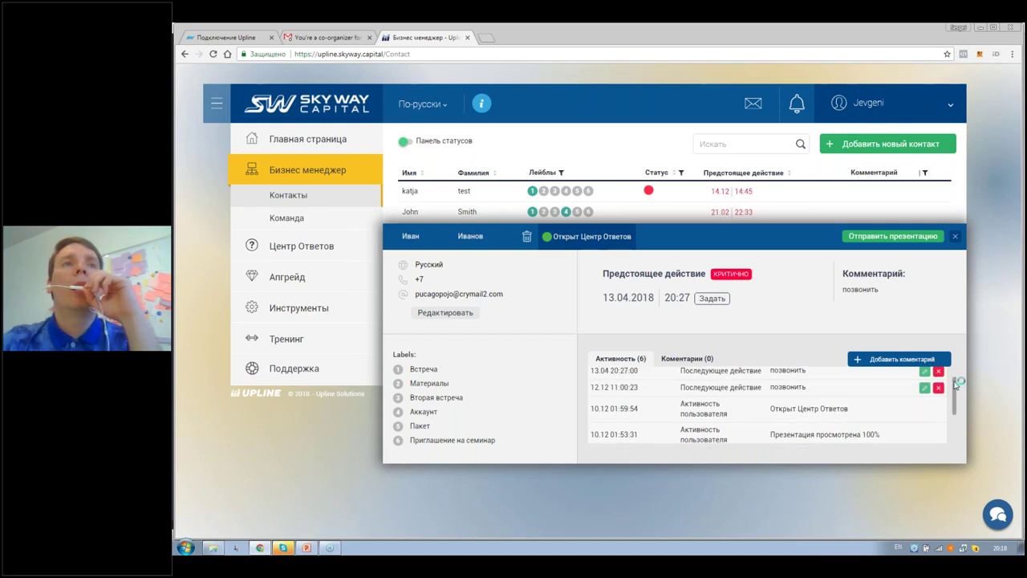
{"action": "scroll", "coordinate": [915, 393], "scroll_direction": "up", "scroll_amount": 1}
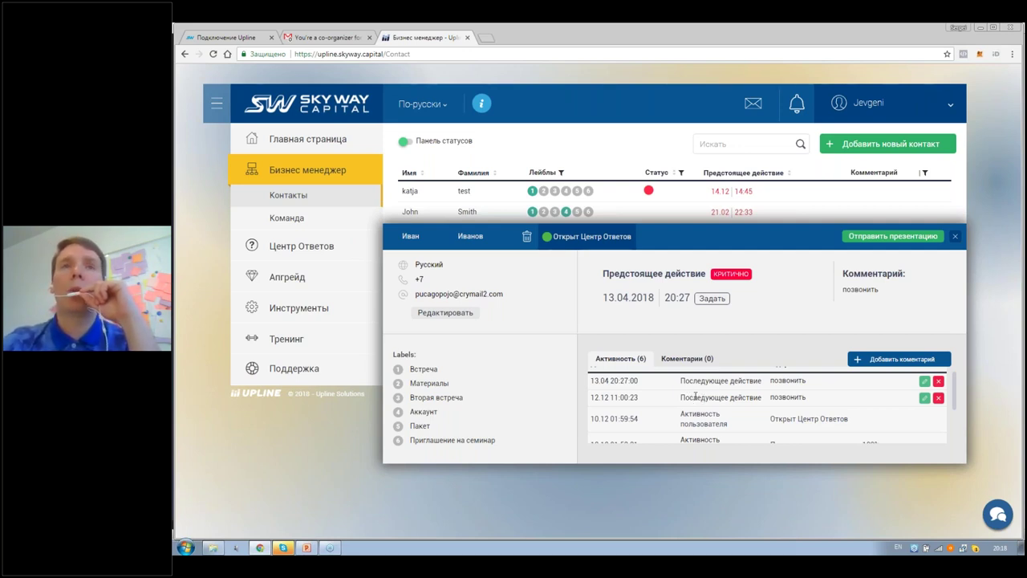
- Open and cancel a new comment, switch the "Материалы" label on and off, and close the contact's card
{"action": "left_click", "coordinate": [878, 363]}
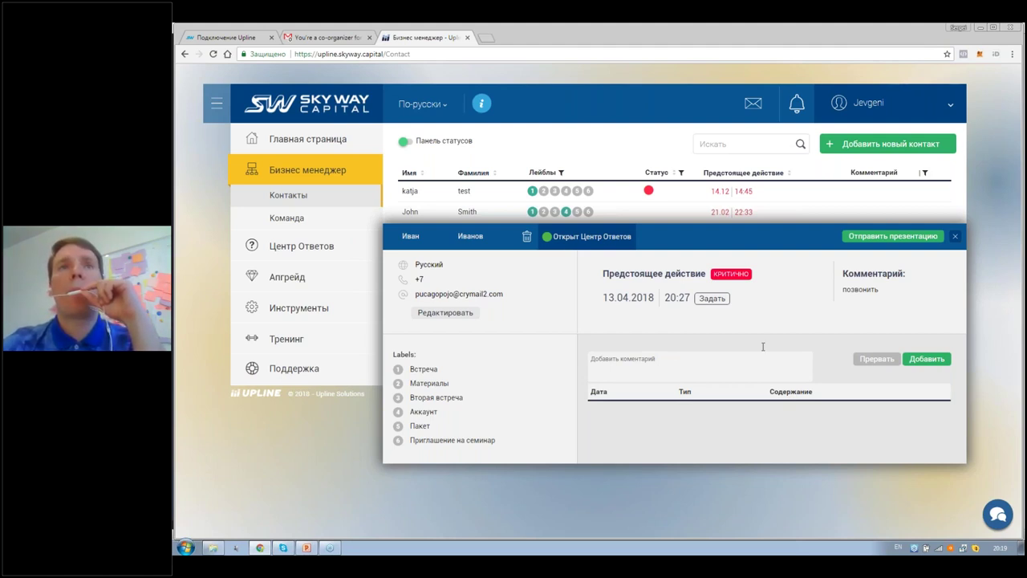
{"action": "left_click", "coordinate": [862, 361]}
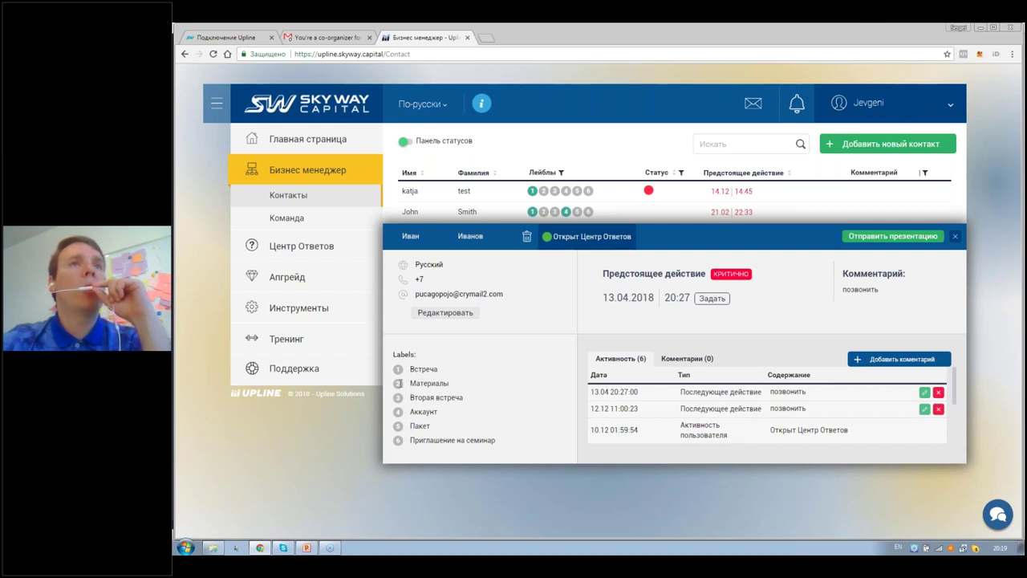
{"action": "left_click", "coordinate": [398, 387]}
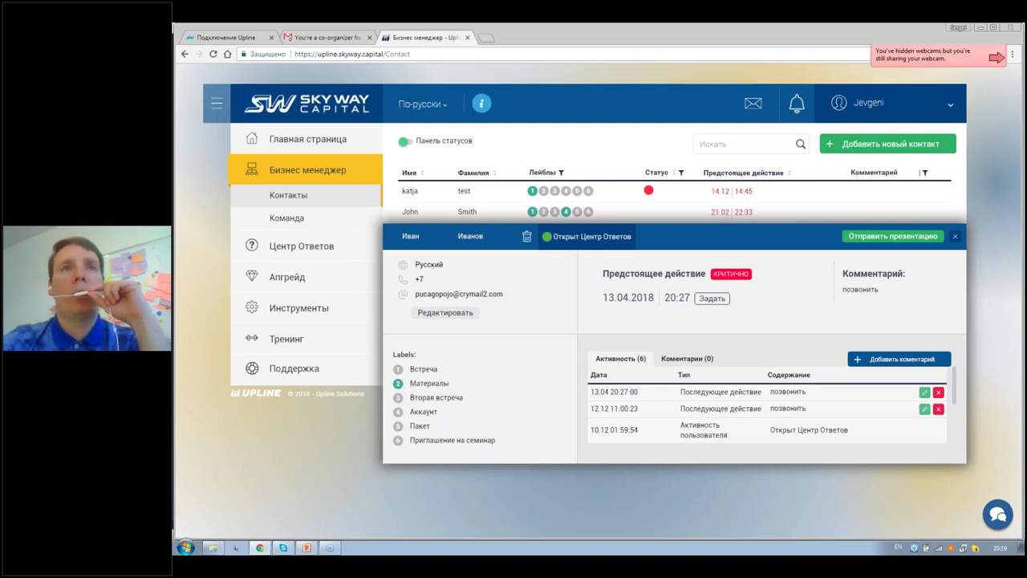
{"action": "left_click", "coordinate": [398, 397]}
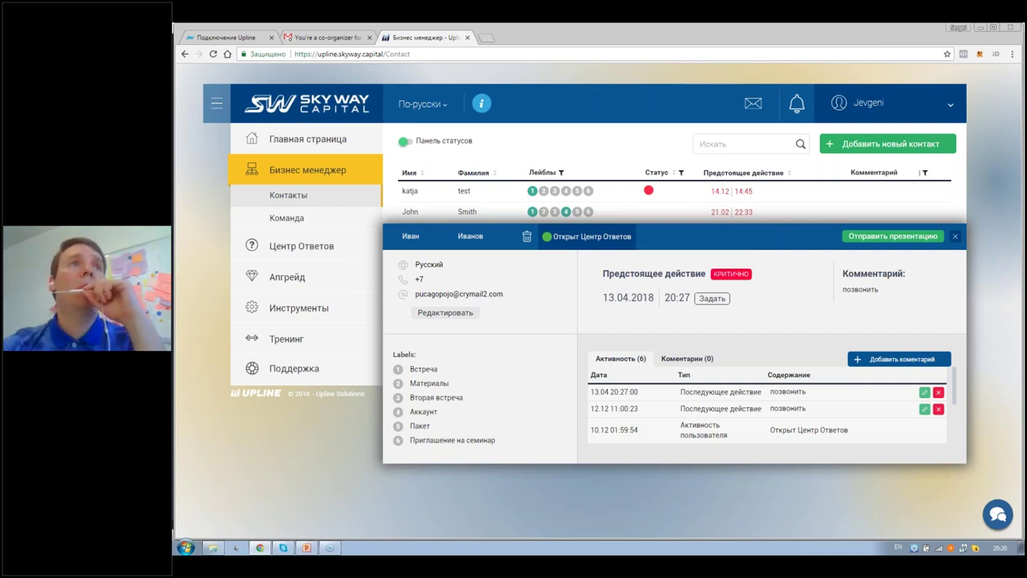
{"action": "key", "text": "Escape"}
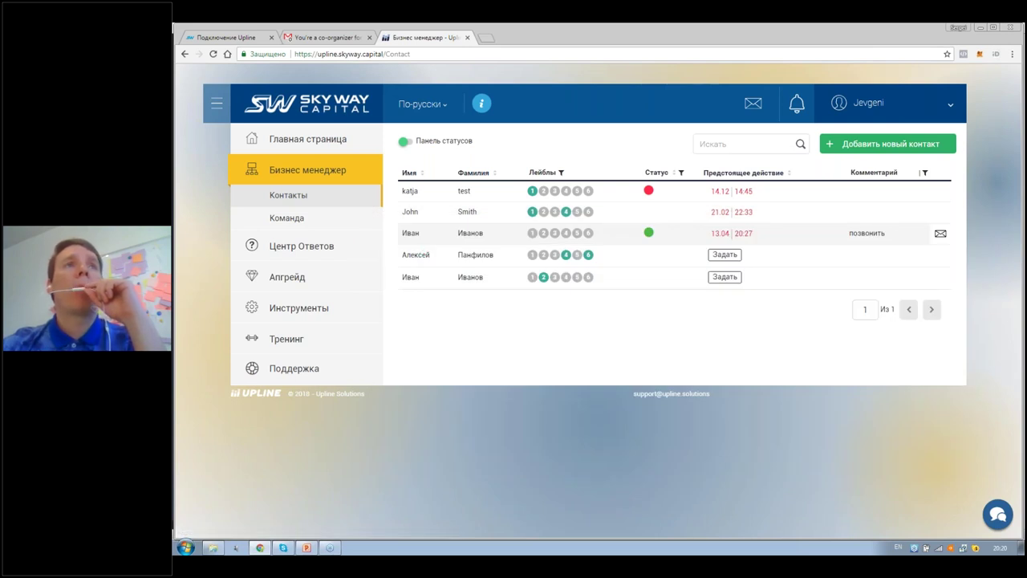
- Try to generate a "Презентация SkyWay" link for the contact labelled "Аккаунт" and "Приглашение на семинар", and close the contact's panel
{"action": "left_click", "coordinate": [418, 255]}
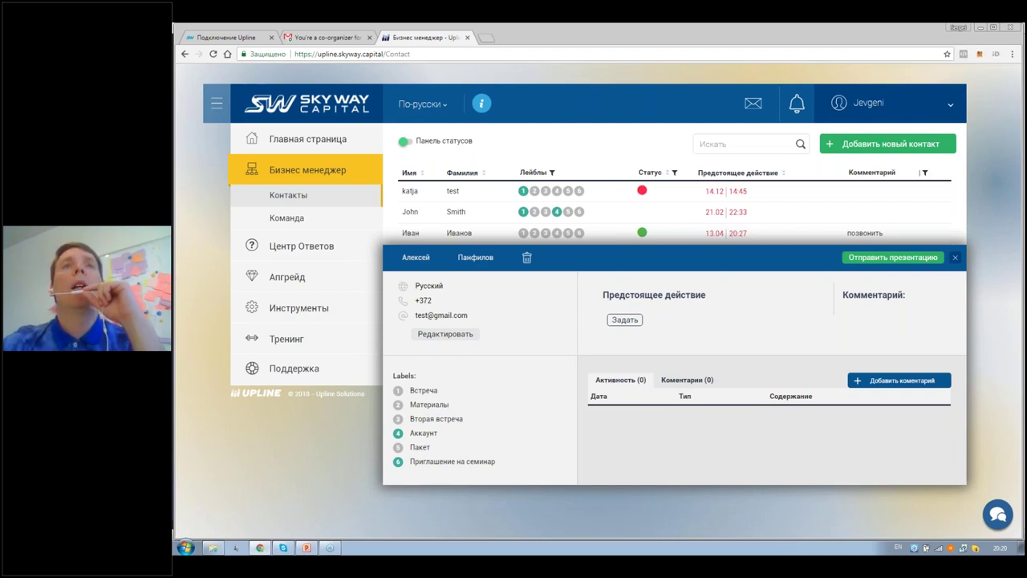
{"action": "left_click", "coordinate": [855, 261]}
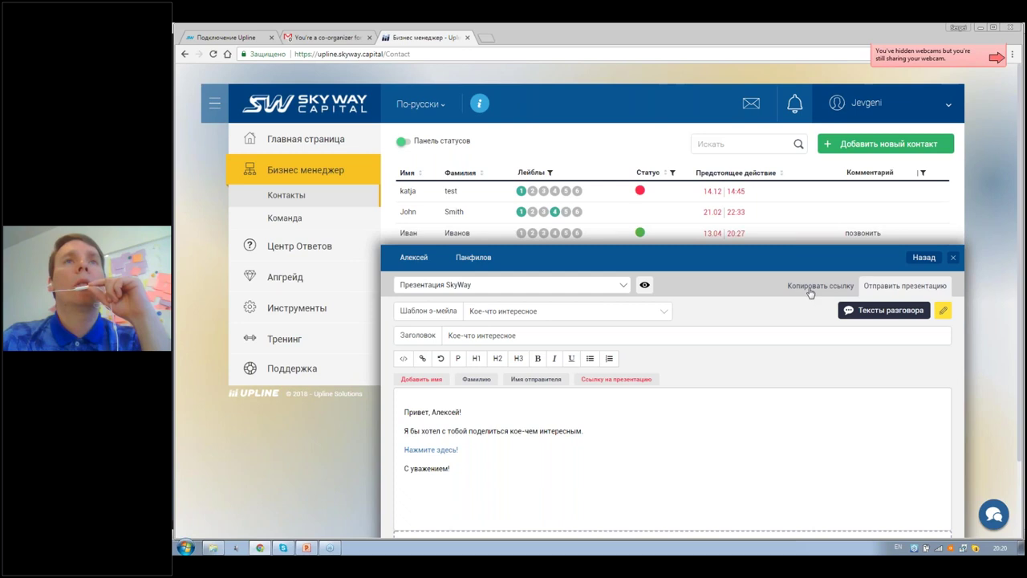
{"action": "left_click", "coordinate": [807, 287]}
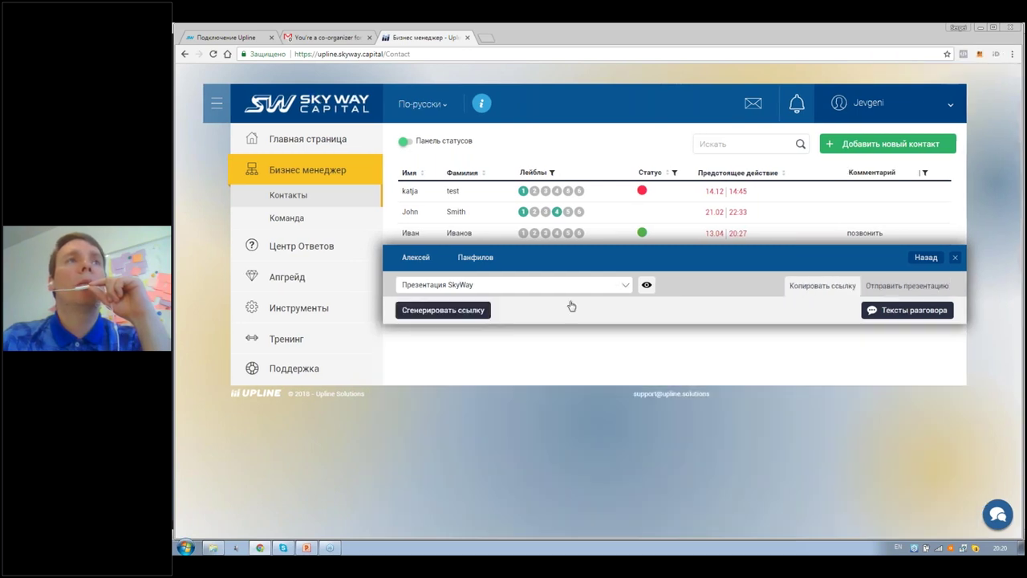
{"action": "left_click", "coordinate": [482, 311]}
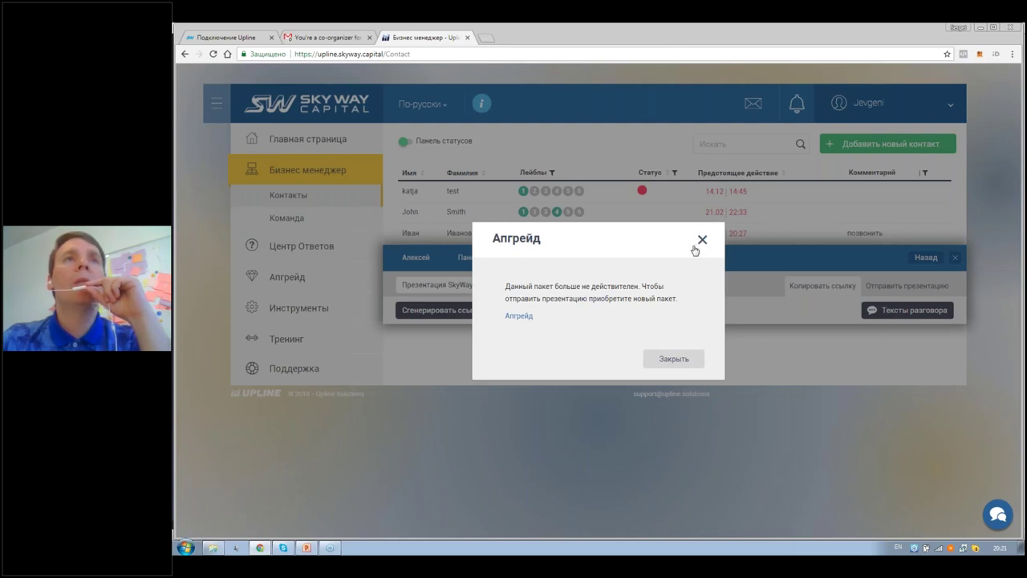
{"action": "left_click", "coordinate": [459, 308]}
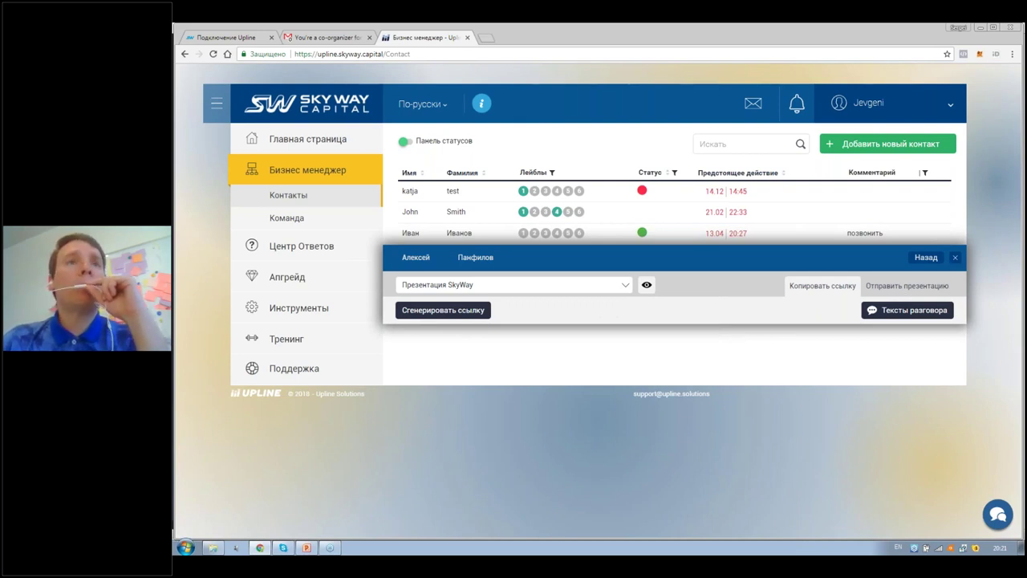
{"action": "key", "text": "Escape"}
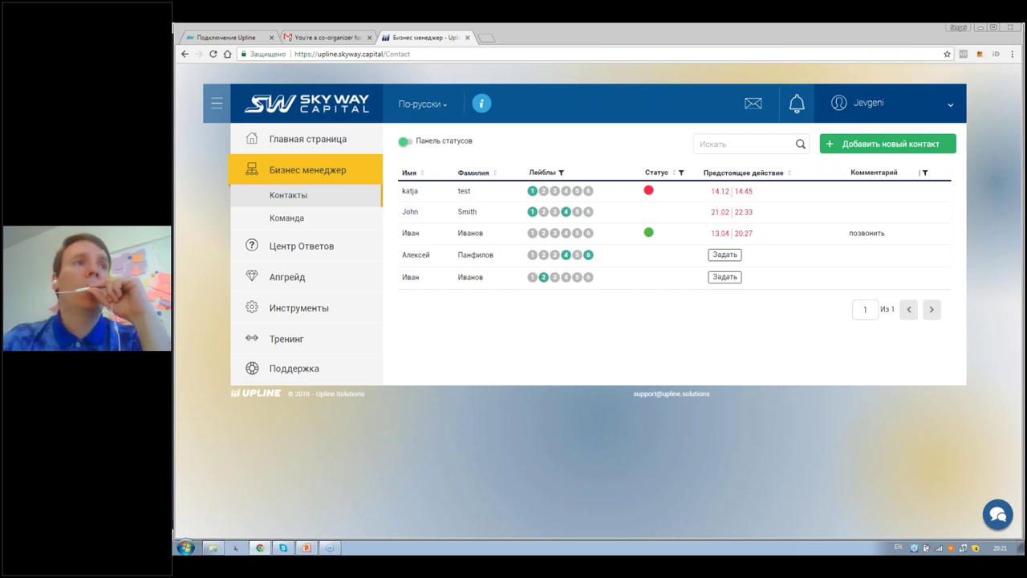
- Switch to the presentation "Upline-SW-New-13-03-2018-dark" in PowerPoint Viewer
{"action": "left_click", "coordinate": [307, 550]}
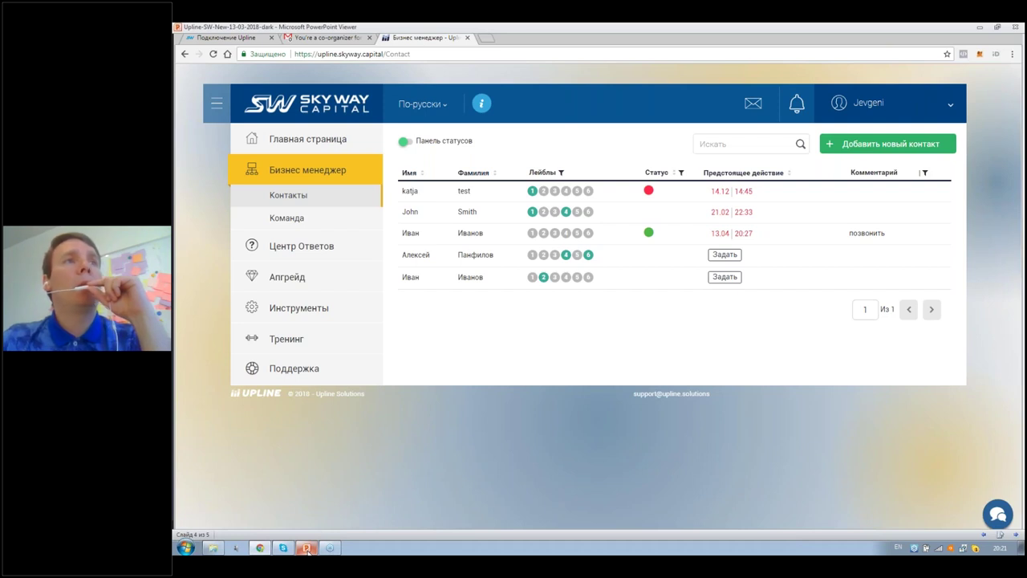